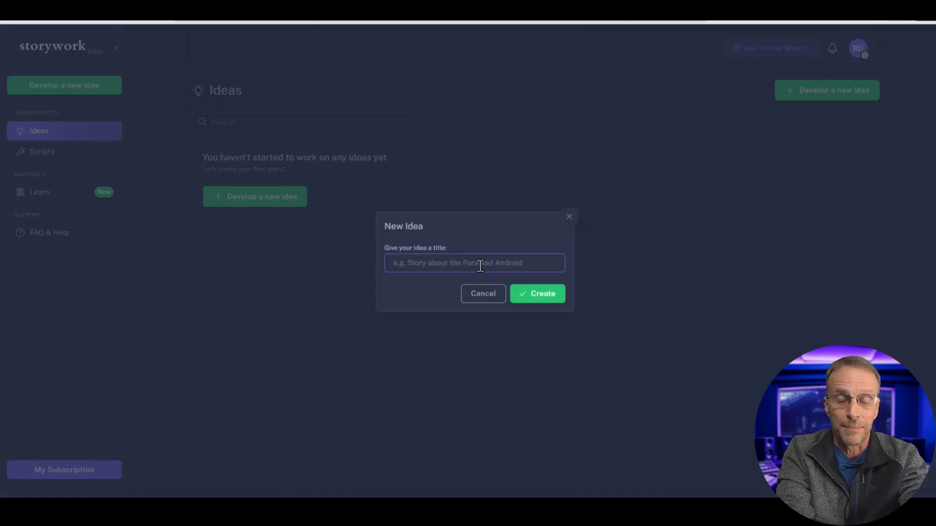
Step: Create a new idea titled "The Time Ring"
text(The Ti)
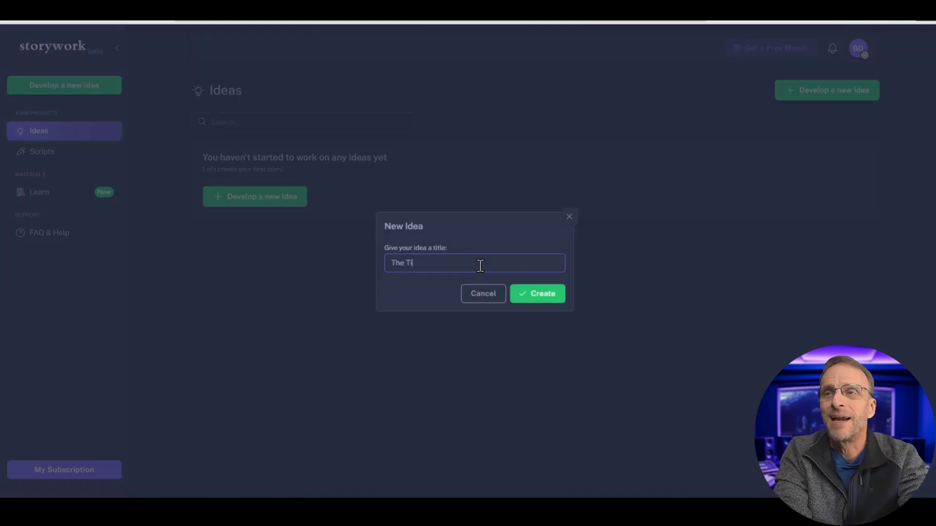
text(me Ring)
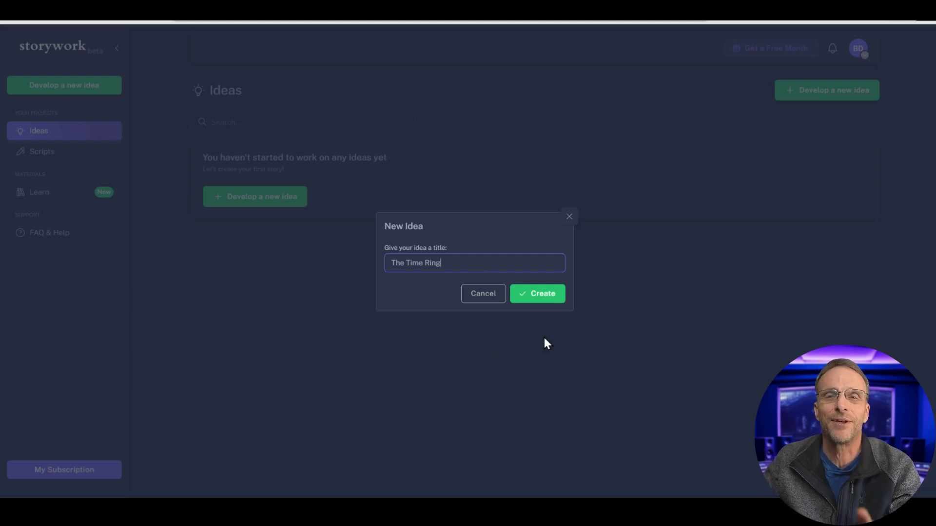
click(544, 296)
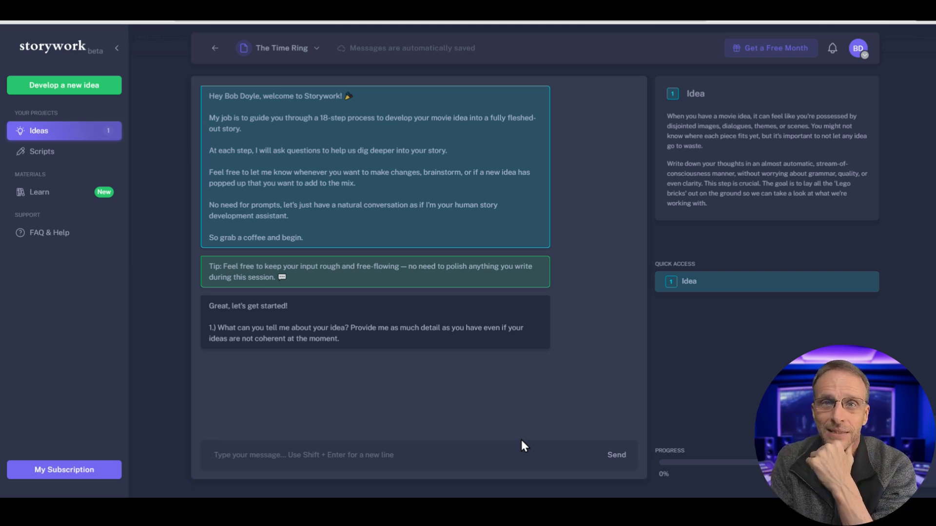
key(BackSpace)
key(BackSpace)
key(BackSpace)
key(BackSpace)
key(BackSpace)
key(BackSpace)
key(BackSpace)
key(BackSpace)
key(BackSpace)
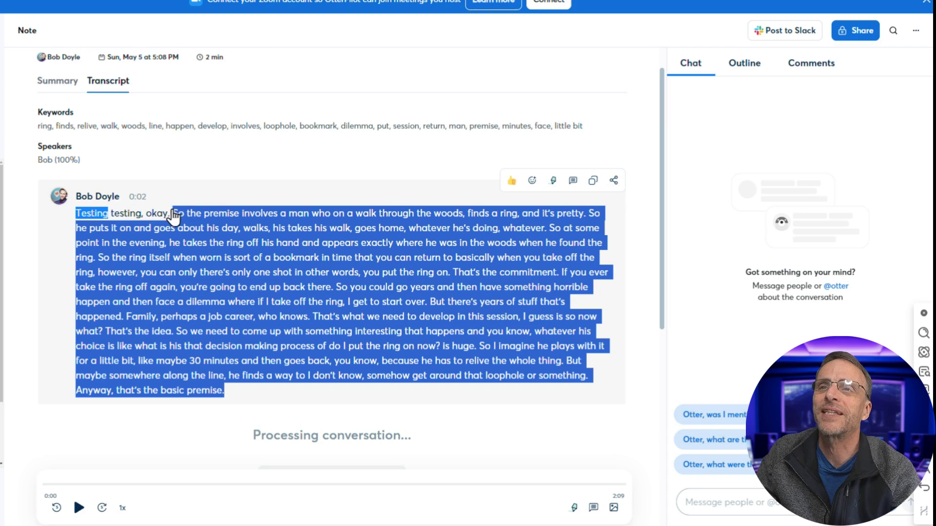
Step: Copy the selected ring premise from the transcript and switch to Storywork to enter it as the answer to the idea question
key(ctrl+c)
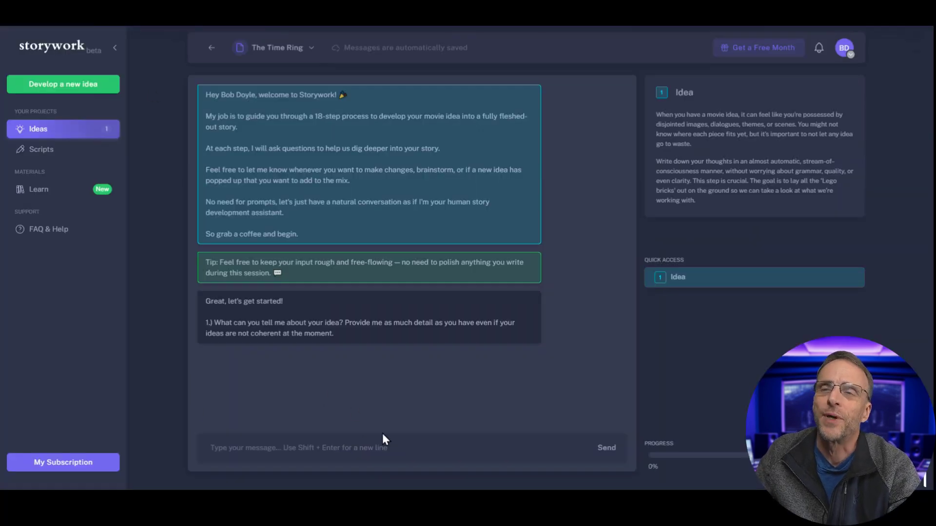
click(378, 435)
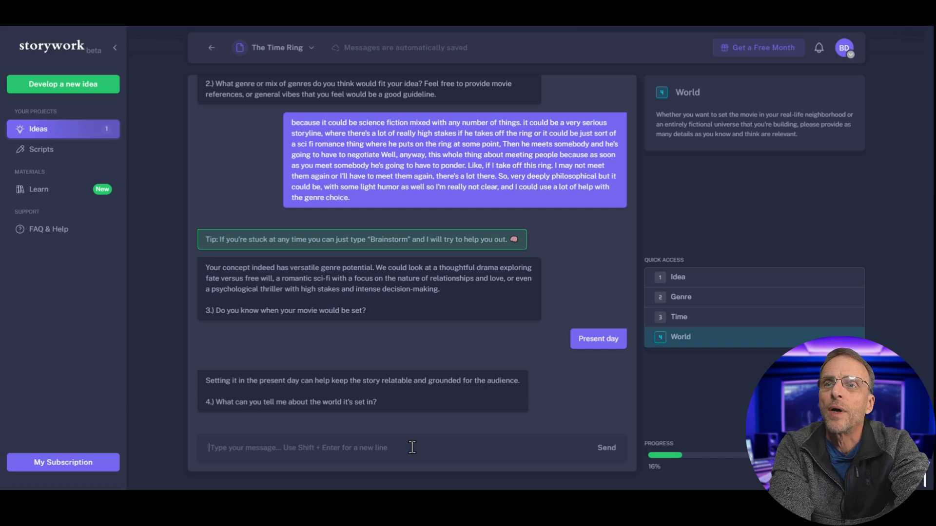
Step: Answer the question about the story's world, starting with "I hadn't really though too much about it."
text(I hadn't )
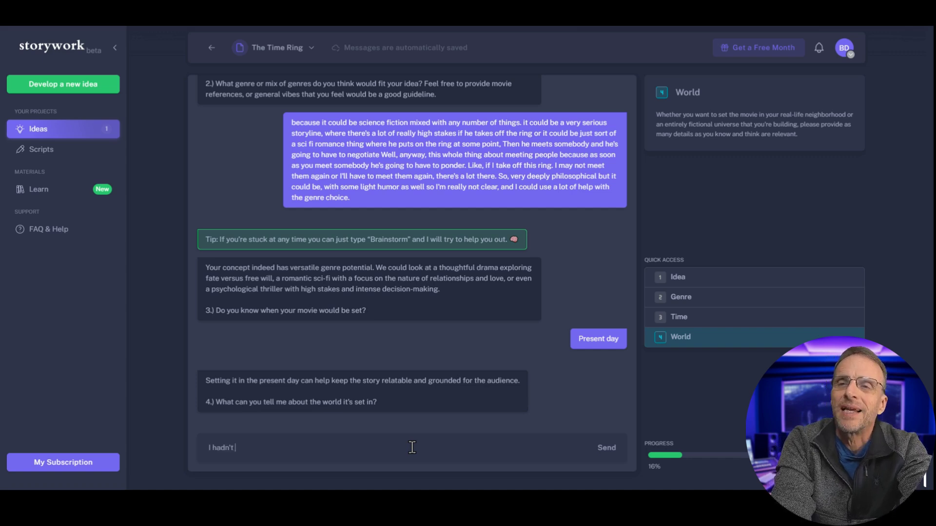
text(really though to)
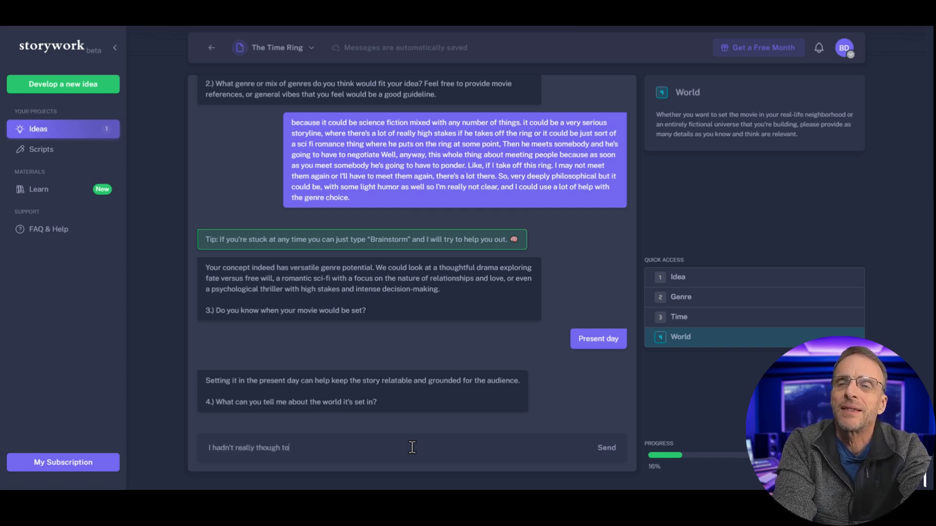
text(o much about it.)
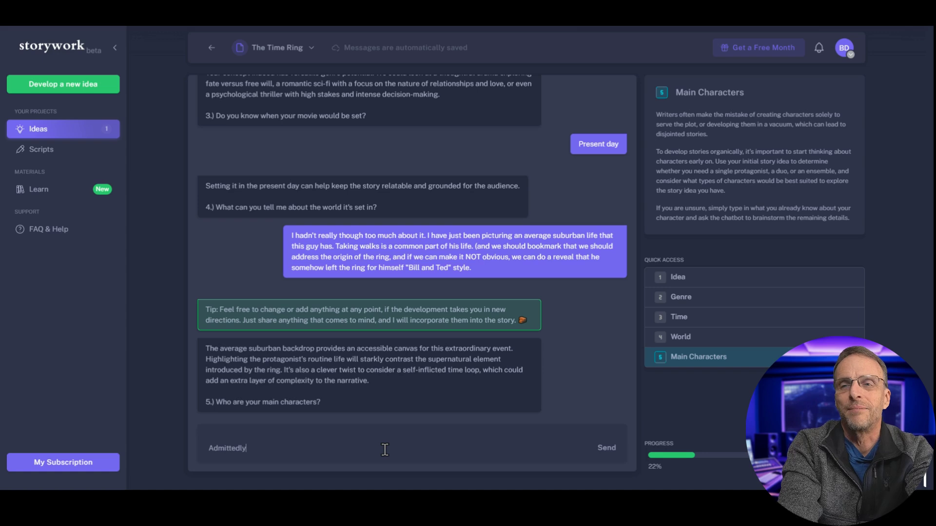
Step: Answer the main characters question: "Admittedly, I've ONLY thought about this guy. This is where I need most of my writing help."
text(, I've ONL)
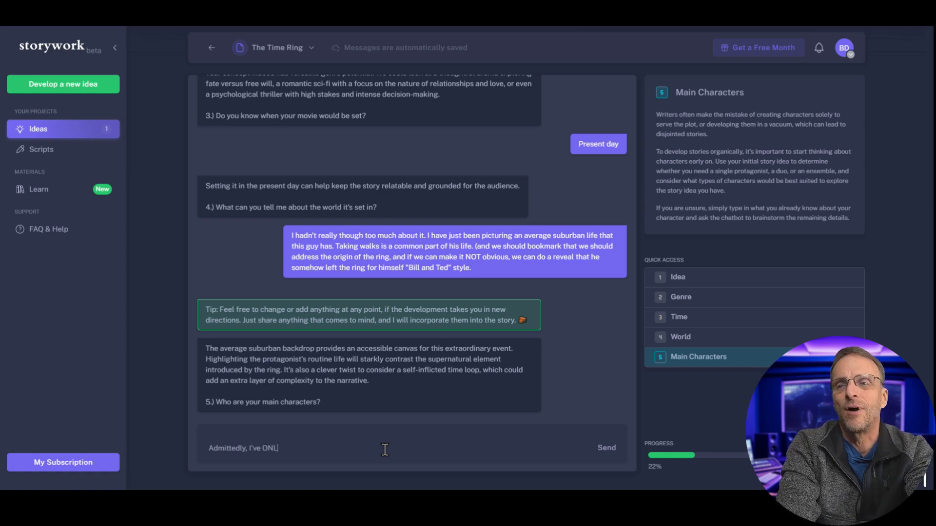
text(Y thought about this )
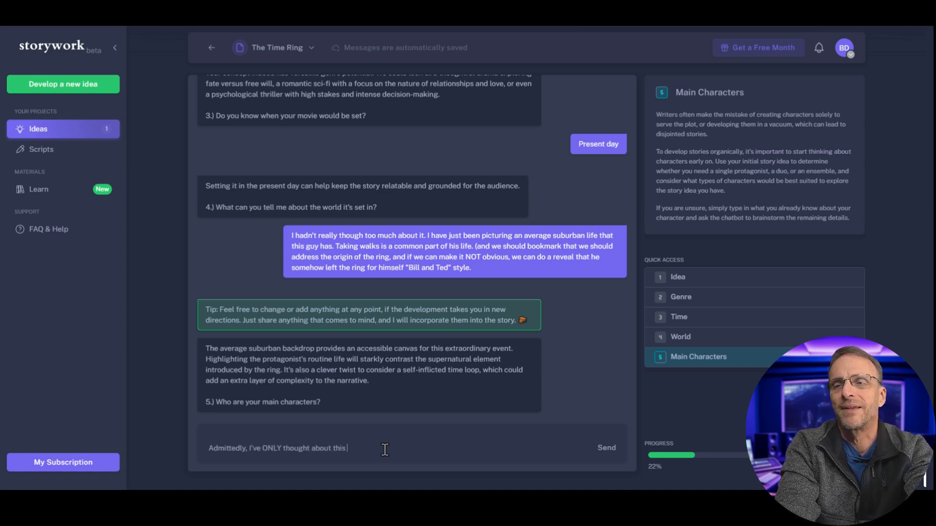
text(guy. This is w)
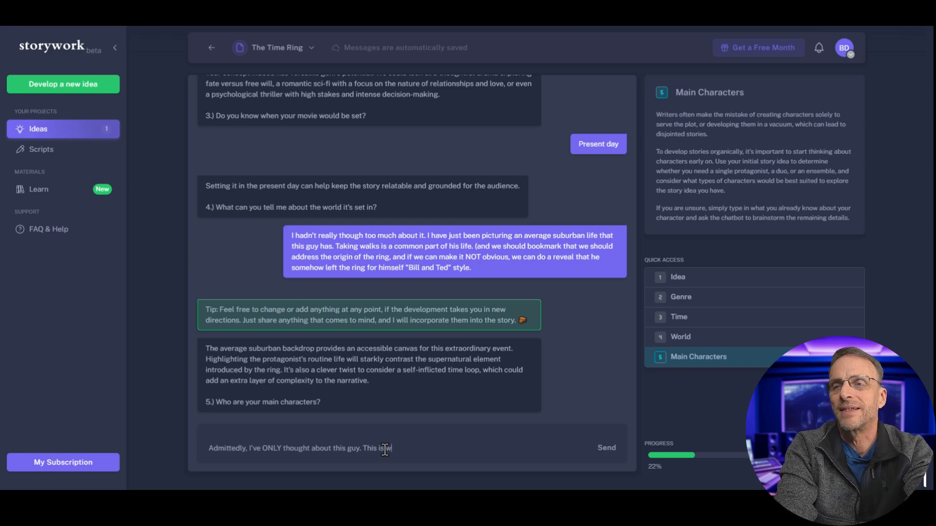
text(here I need most of my wr)
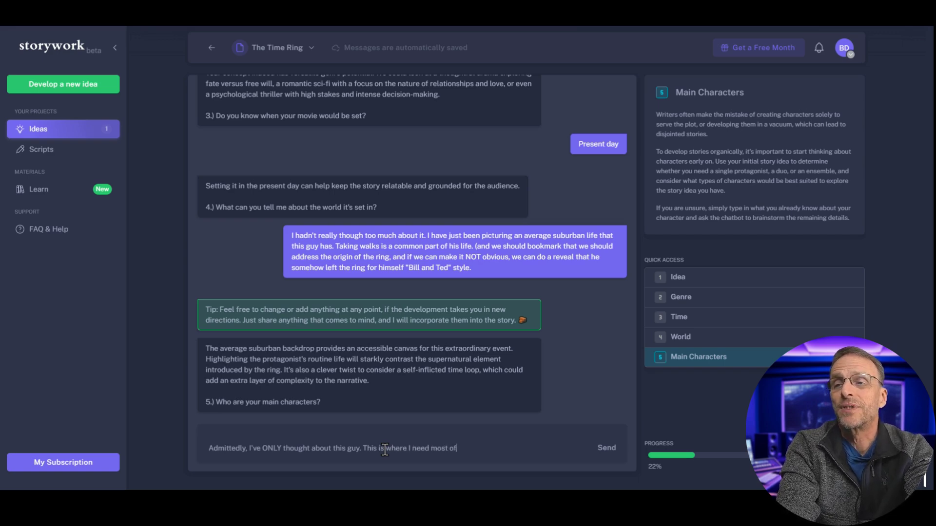
text(iting help.)
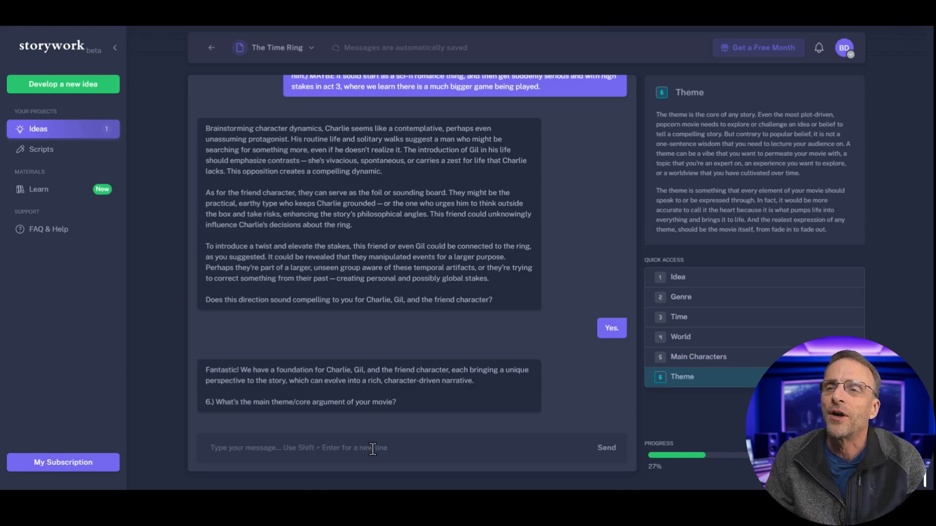
Step: Answer the main theme question with "I don't know. Help me work that out."
text(I don't know. Help m)
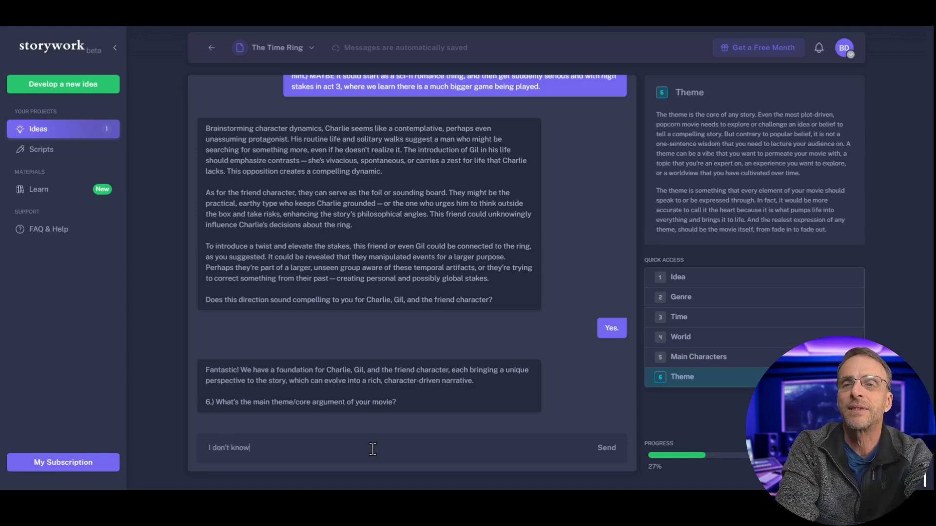
text(e work that out.)
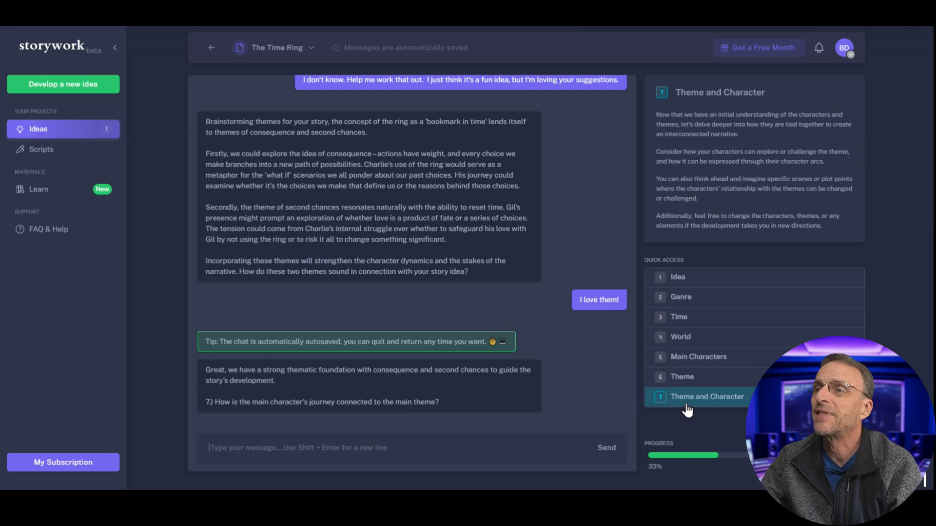
Step: Review the earlier Idea, Time and World sections of the conversation, and return to the Theme and Character section
click(700, 281)
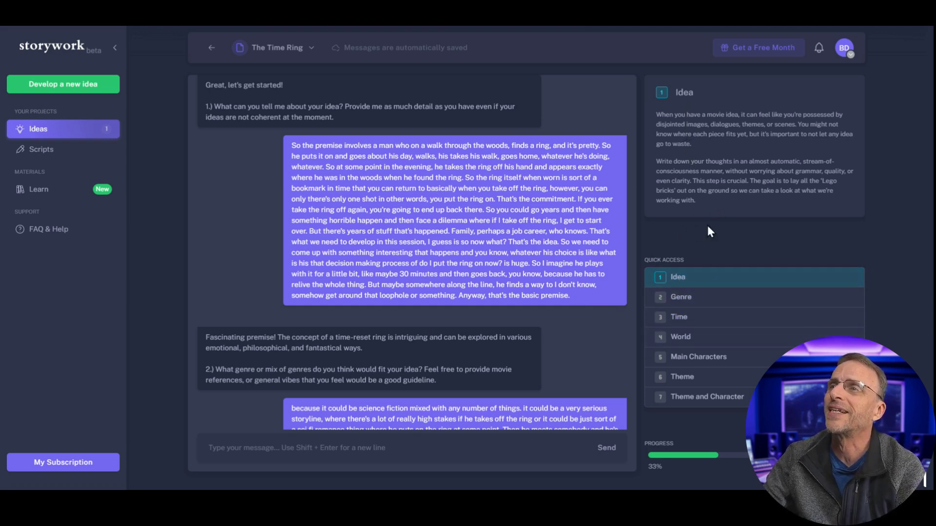
click(698, 318)
click(702, 337)
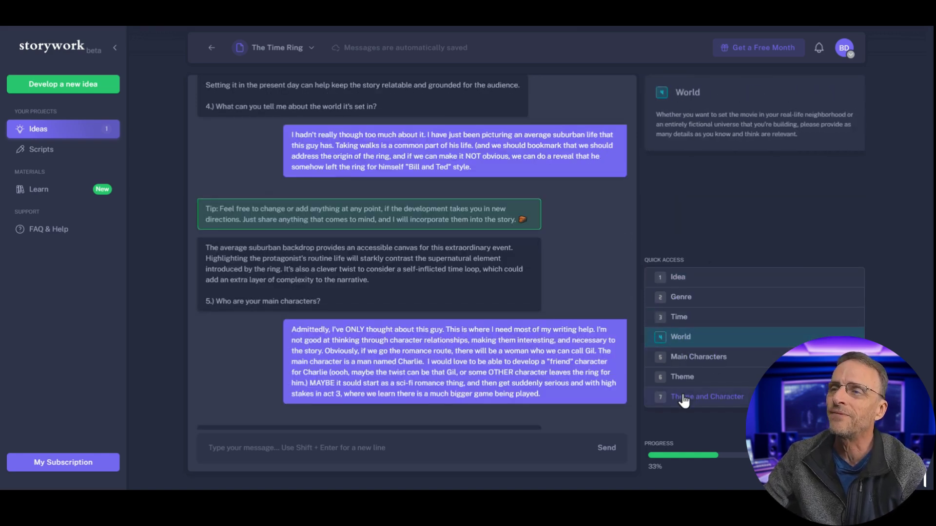
click(702, 397)
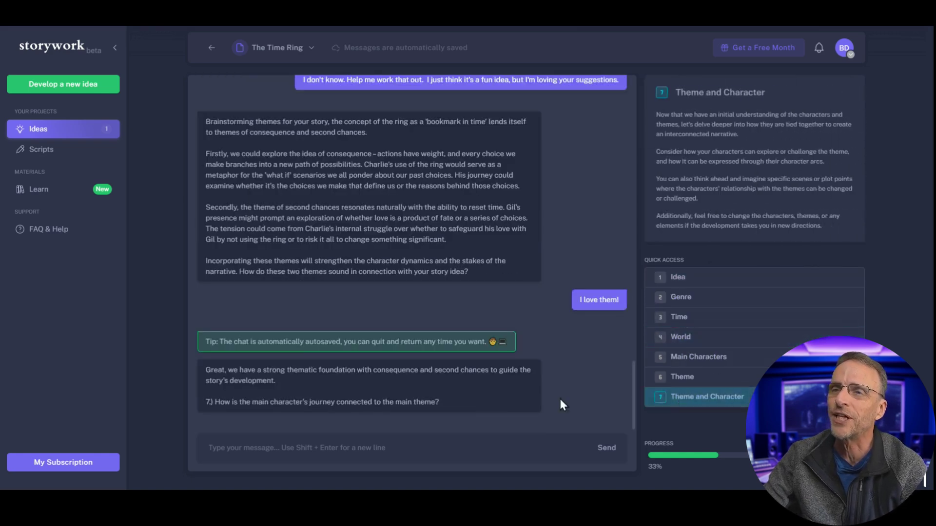
Step: Reply to question 7 on the character's journey with "I feel like I'm taking a test and that there is a "Right" answer"
click(296, 455)
text(I feel)
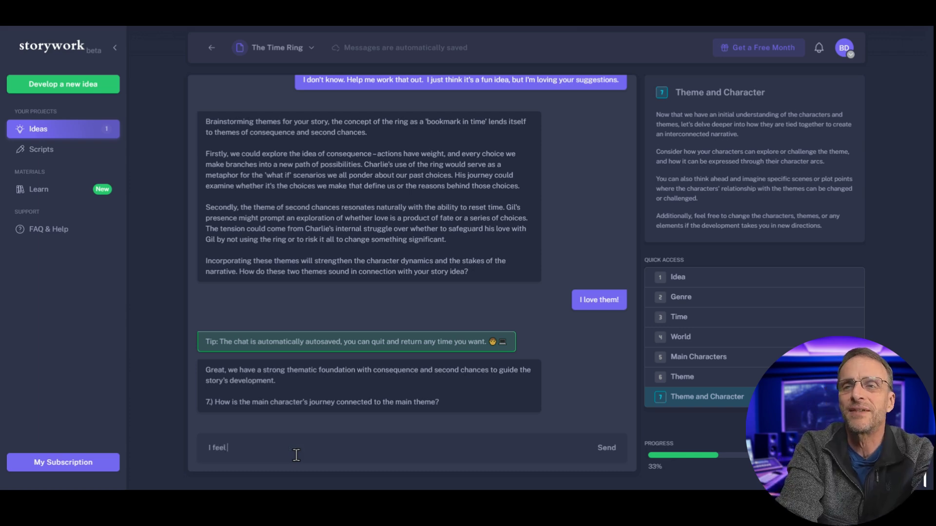
text( like I'm taking a t)
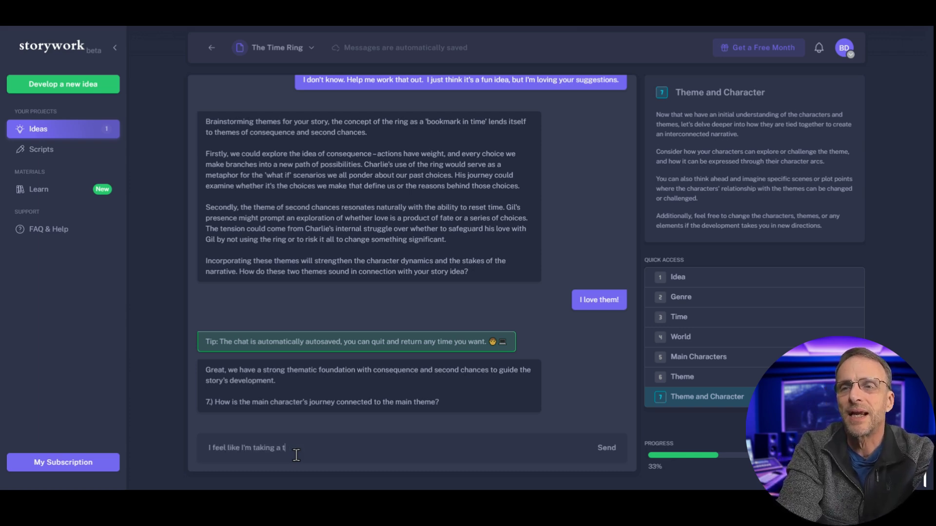
text(est and that there is a "Right )
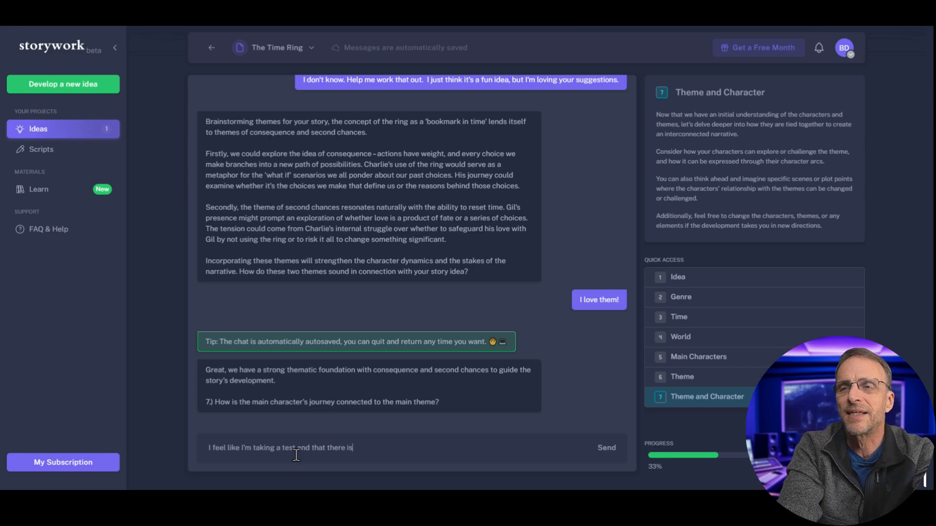
text(" answer)
key(Return)
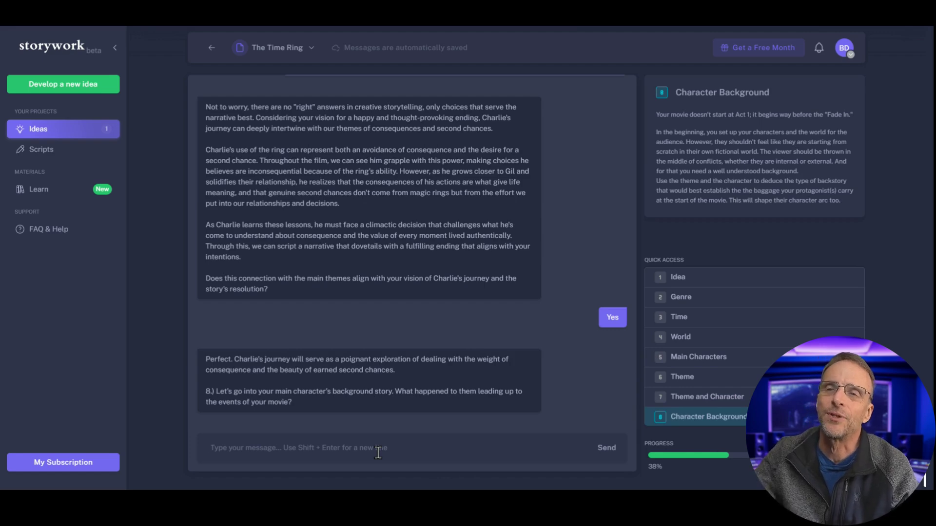
Step: Answer the character background question with "Let's brainstorm some ideas" and approve the suggested backstory with "Yes!"
text(Let's brainstorm)
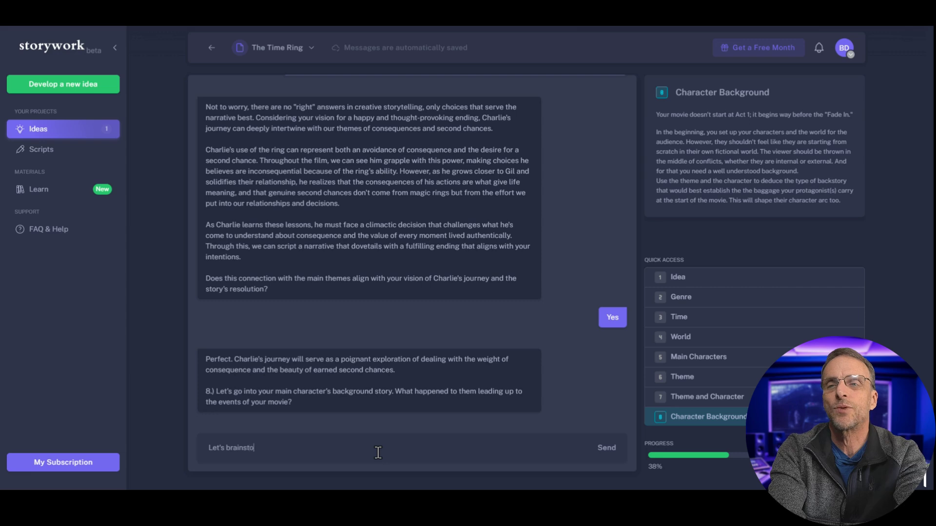
text( some ideas. I')
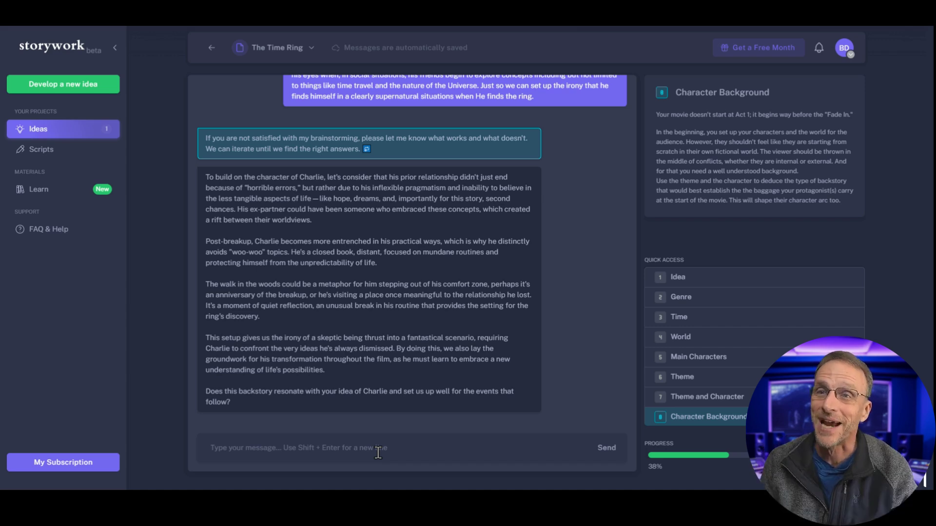
text(Yes!)
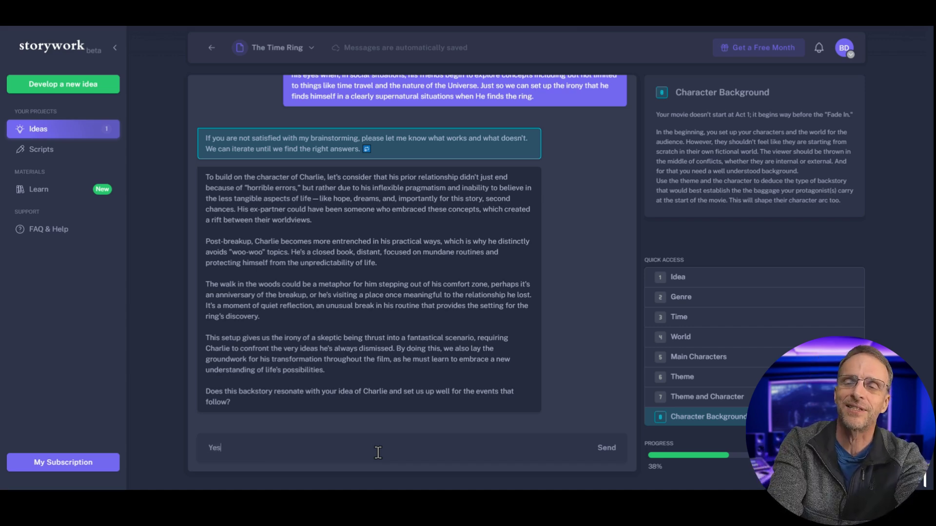
key(Return)
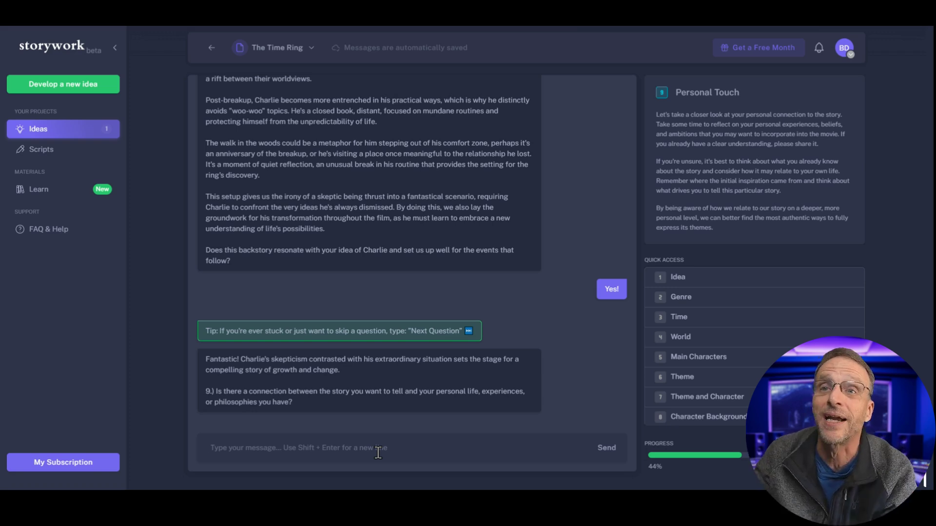
Step: Answer the Personal Touch question by describing life situations worth redoing, "but not at the cost of the life I have now", and send it
scroll(700, 420, down, 1)
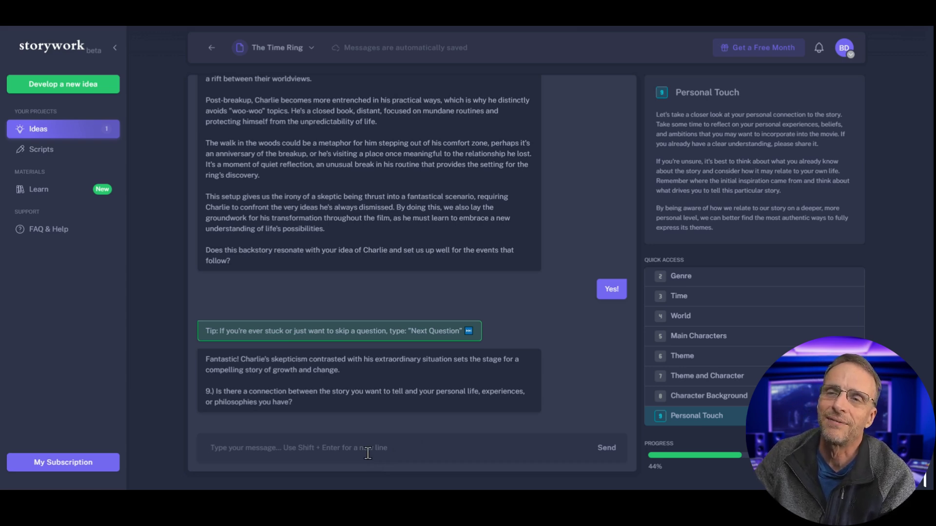
text(Yes. I have situtati)
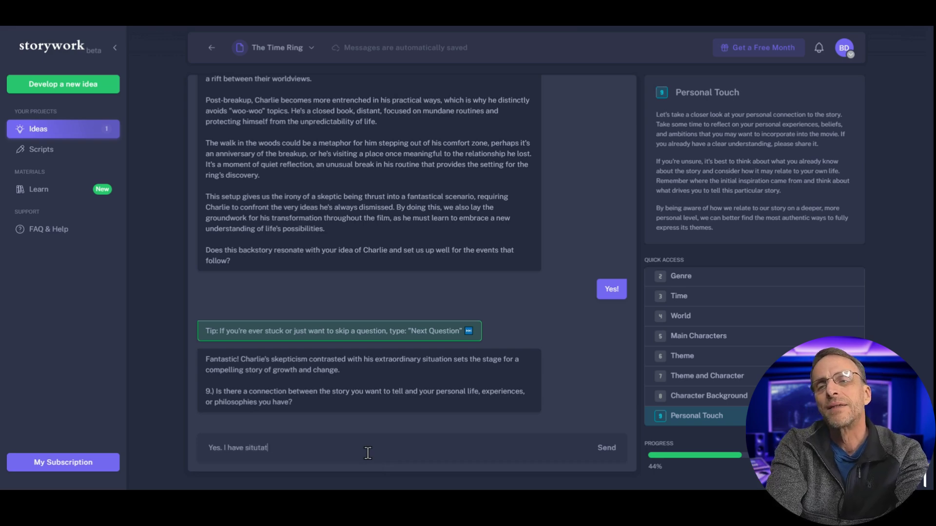
key(BackSpace)
key(BackSpace)
key(BackSpace)
key(BackSpace)
text(ations )
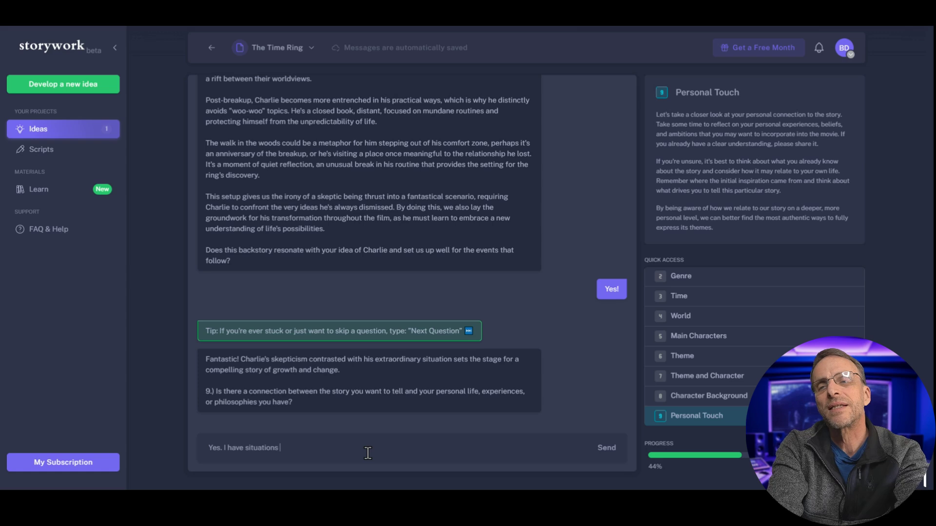
text(in my life that I woul)
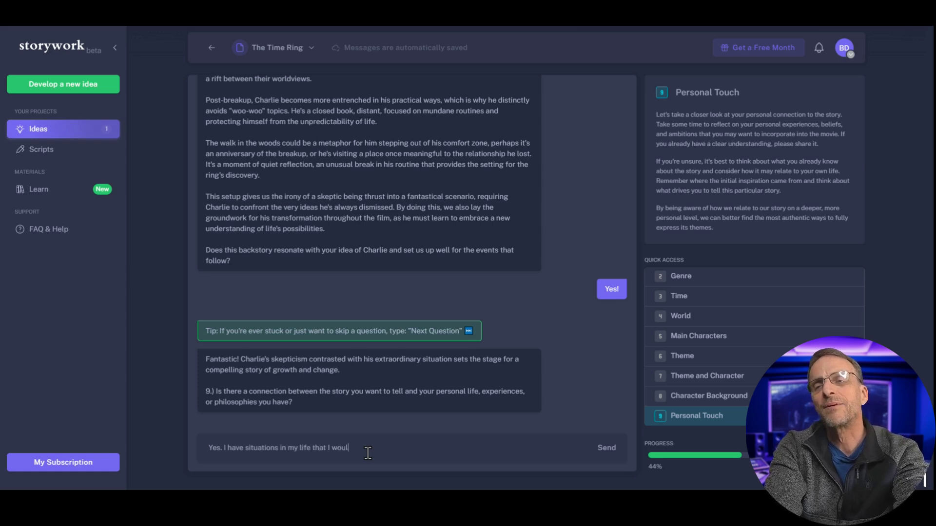
text(d love the ability )
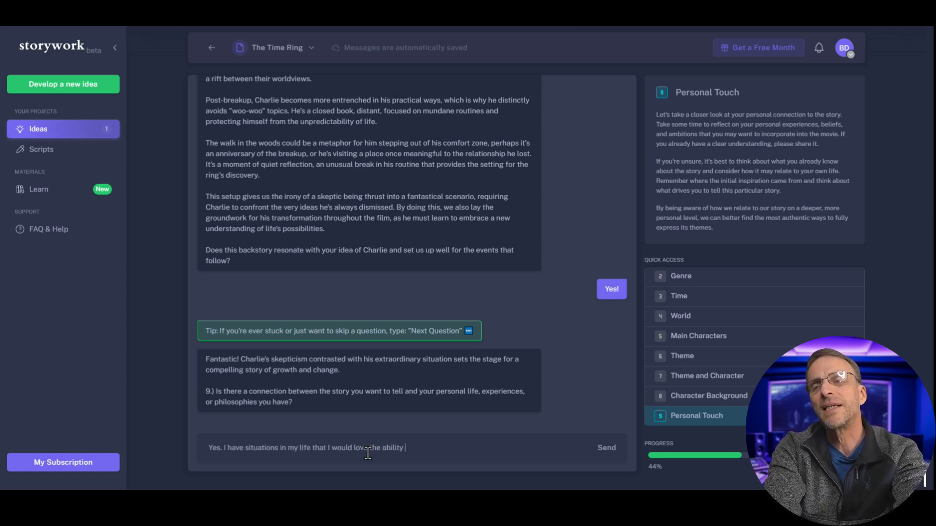
text(to redo, )
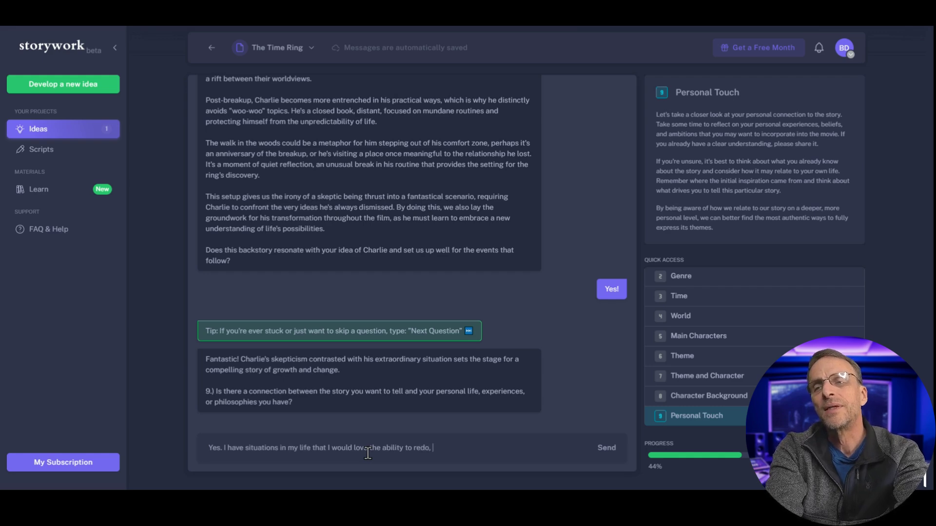
text(but not at the cost)
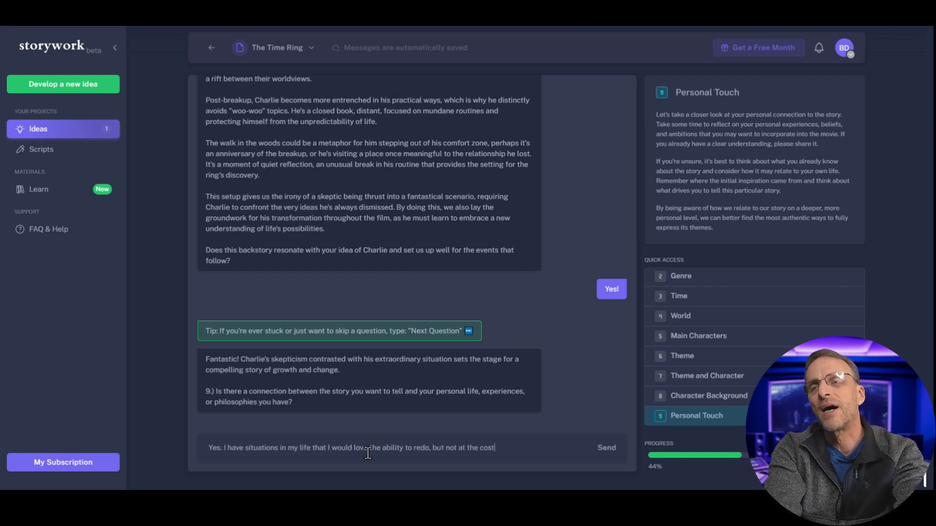
text( of the life I have now.)
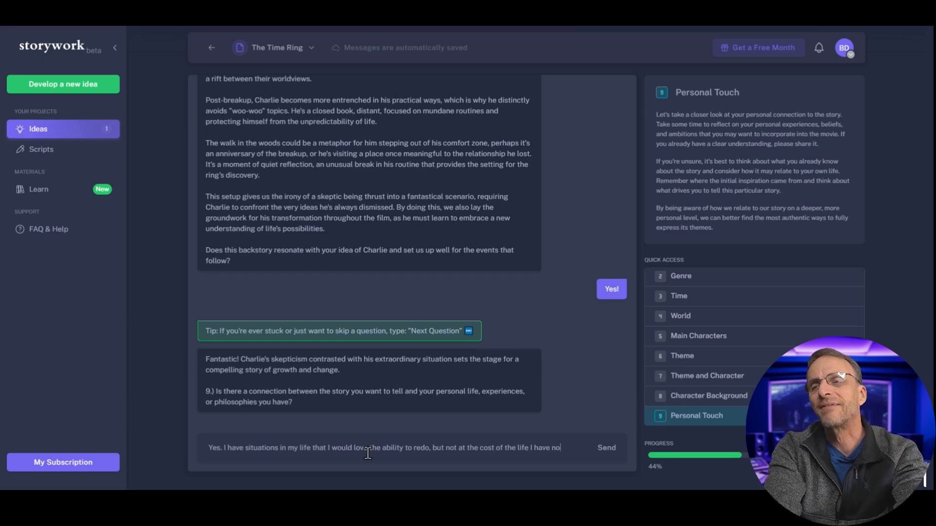
click(606, 450)
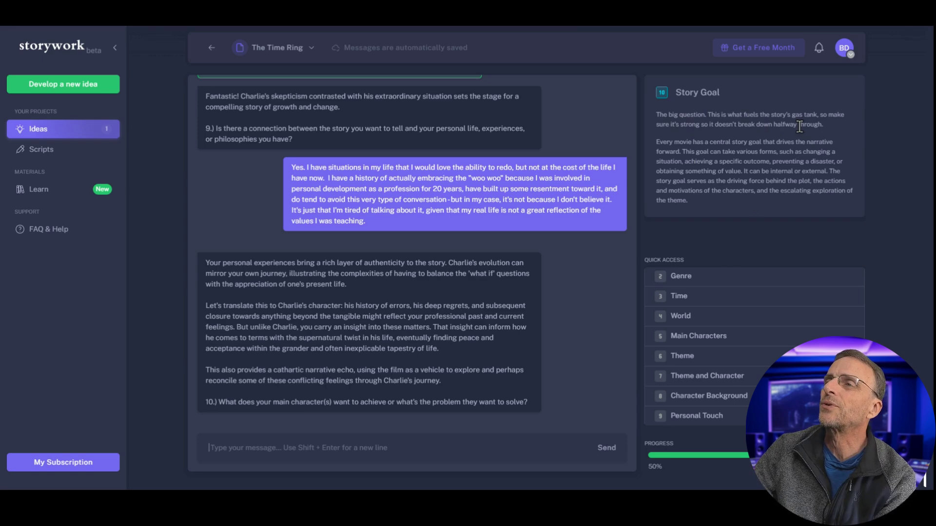
Step: Answer the Story Goal question with "So if we're going the romance route, then he clearly is motivated by a relationship"
text(So f)
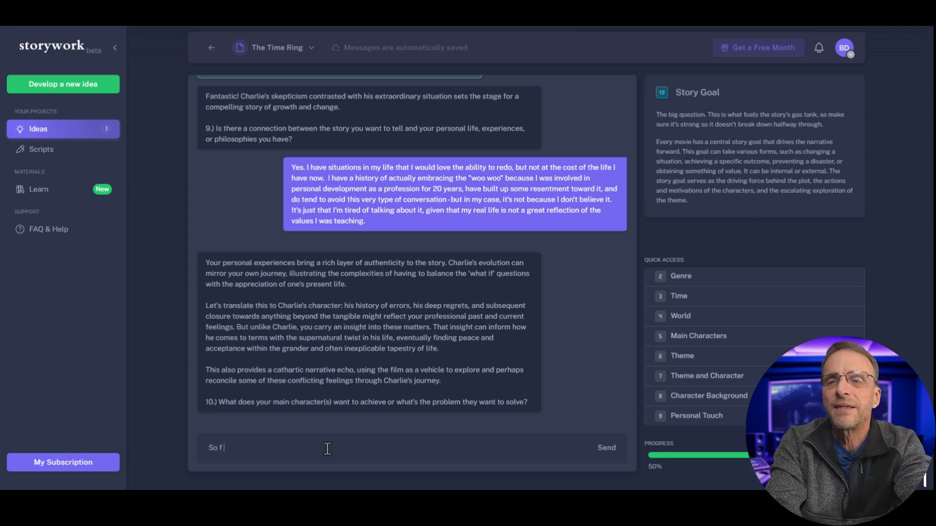
key(BackSpace)
text(if we're going the romanc)
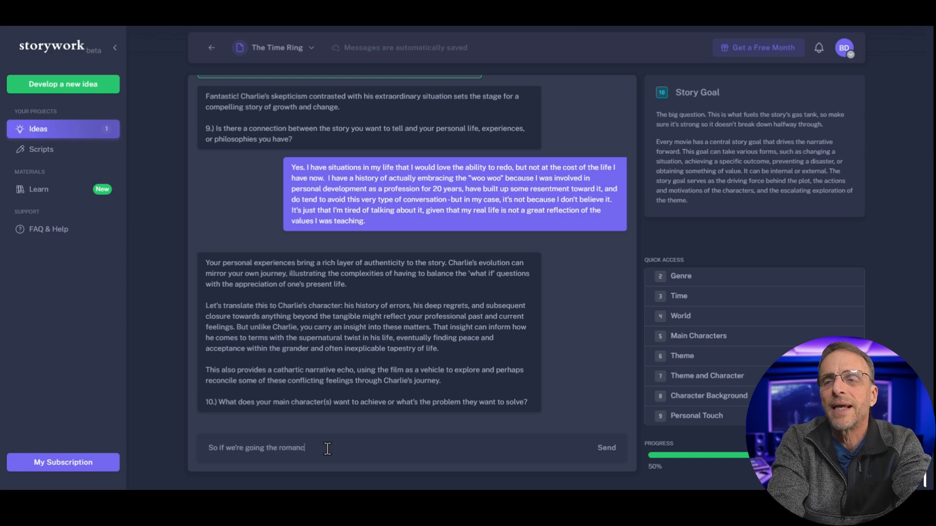
text(e route, then he cl)
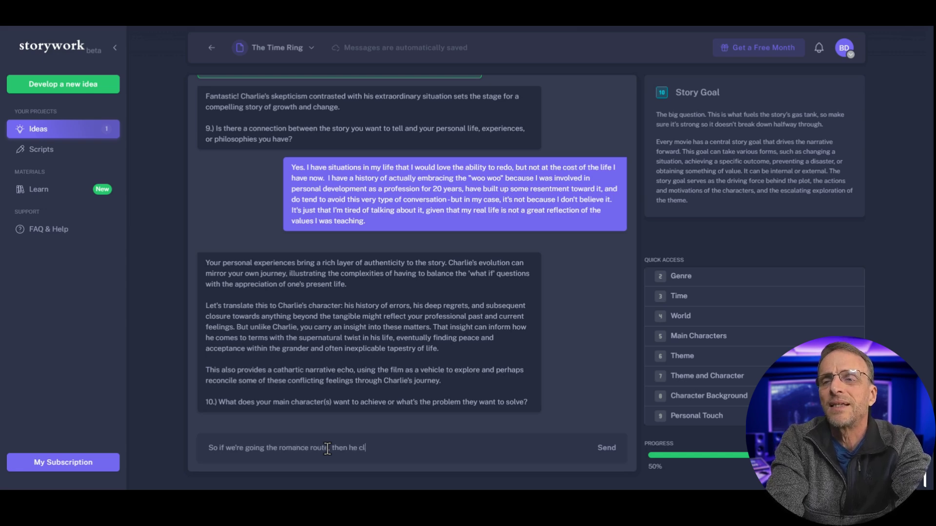
text(early is motiv)
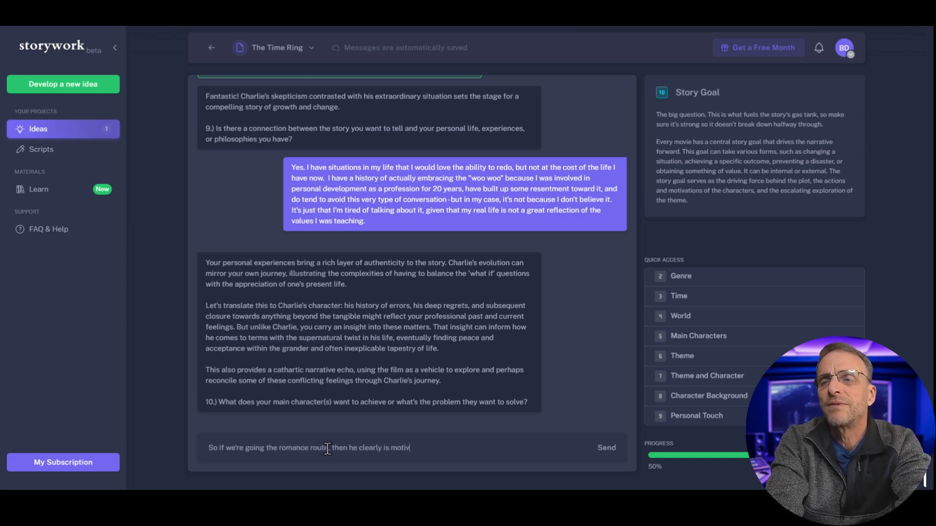
text(ated by a relationship)
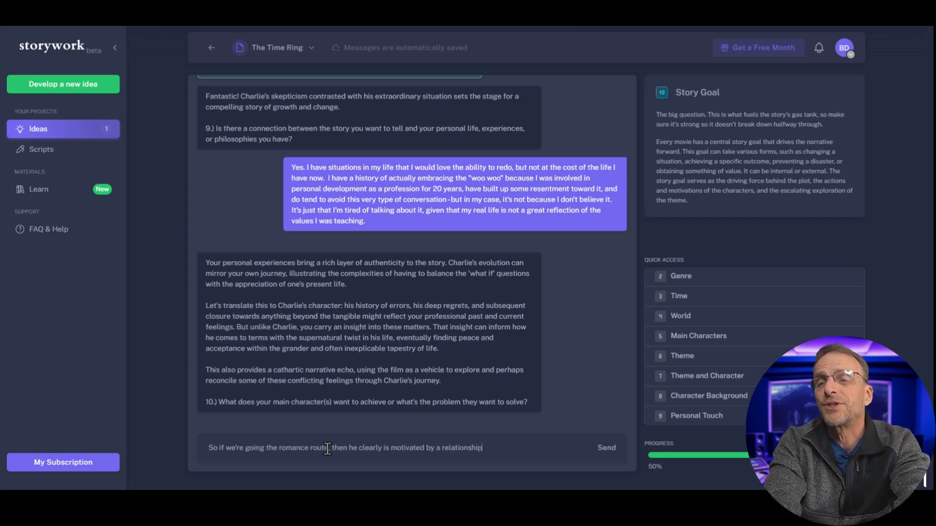
key(Return)
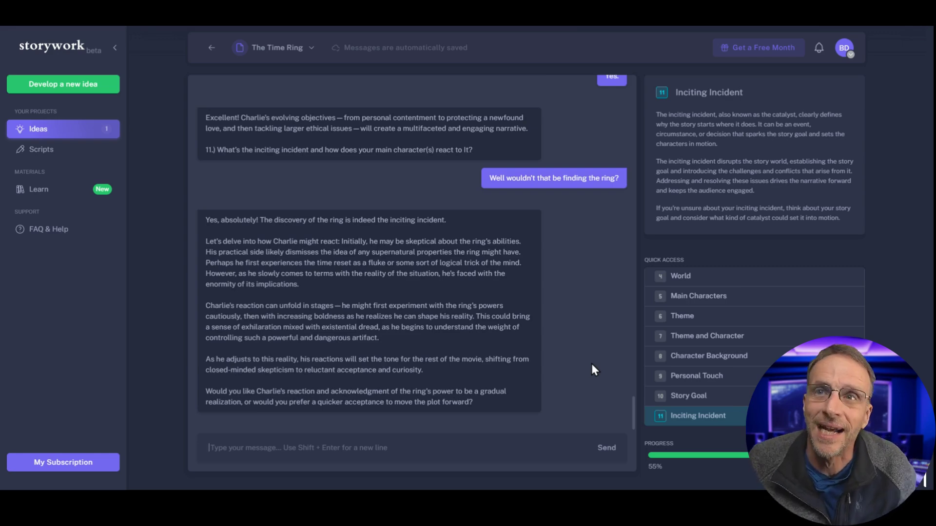
Step: Raise the worry that the story is "too close to the "Groundhog Day" formula", and accept the reset clarification with "Ok, that helps. Thanks."
text(Right now I'm getting wo)
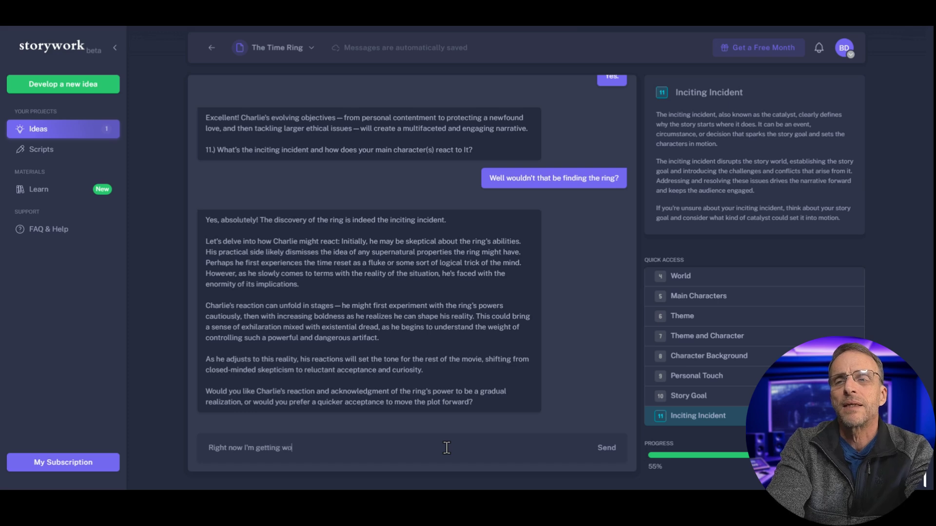
text(rried that we're too )
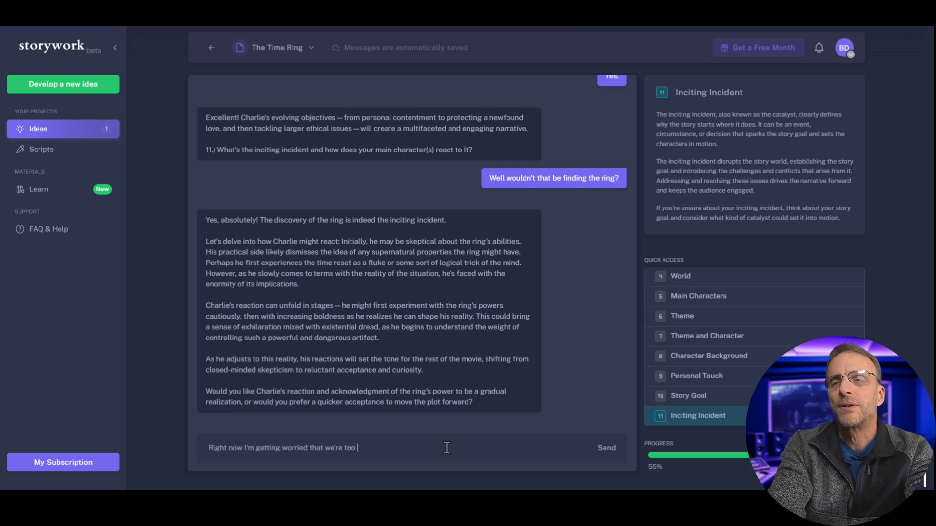
text(close toi the)
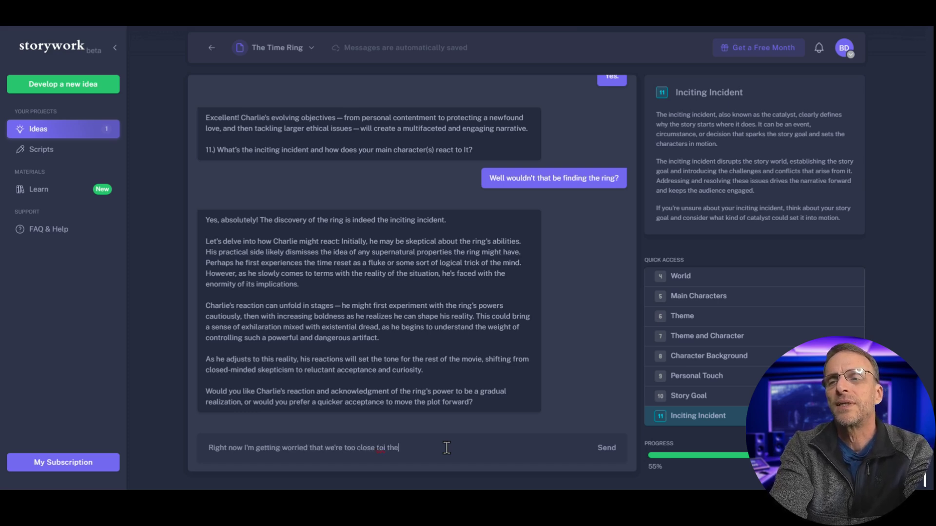
key(BackSpace)
key(BackSpace)
key(BackSpace)
key(BackSpace)
key(BackSpace)
text(the "Groundhog Day")
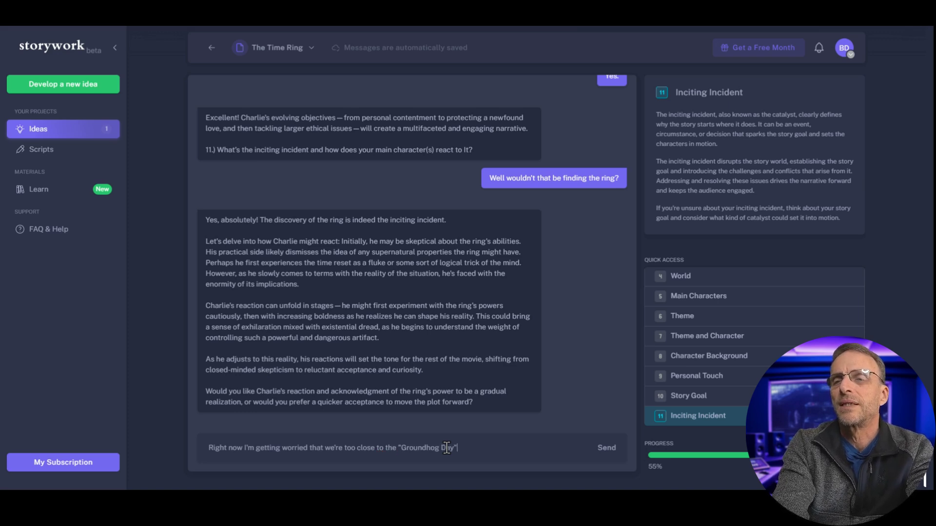
text( formula, so)
click(607, 448)
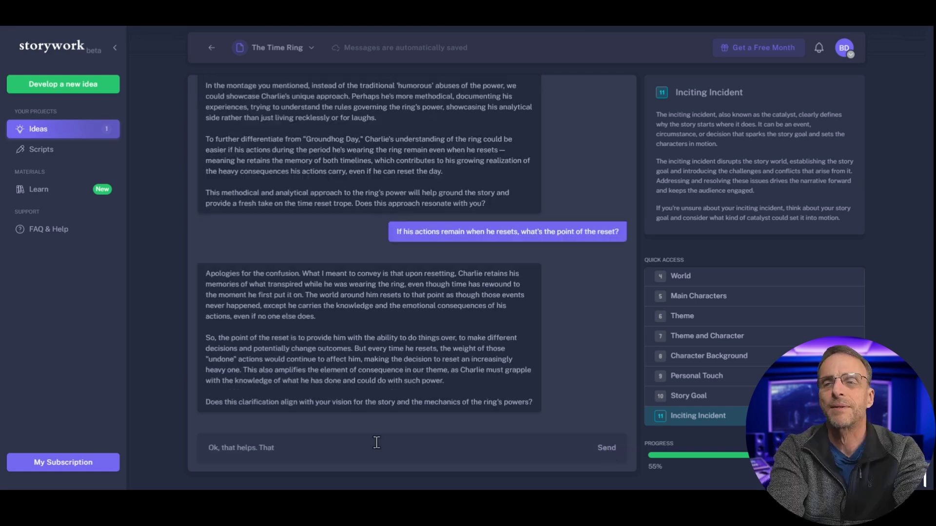
text(anks.)
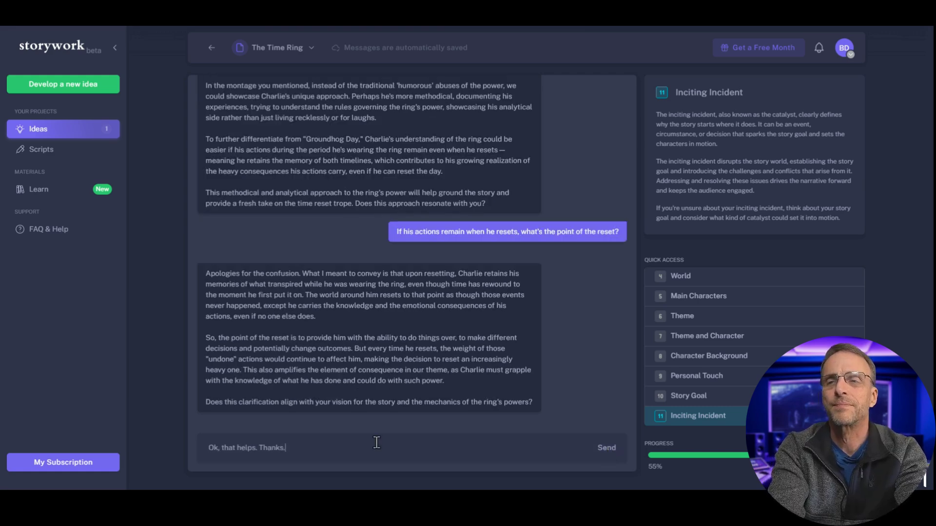
key(Return)
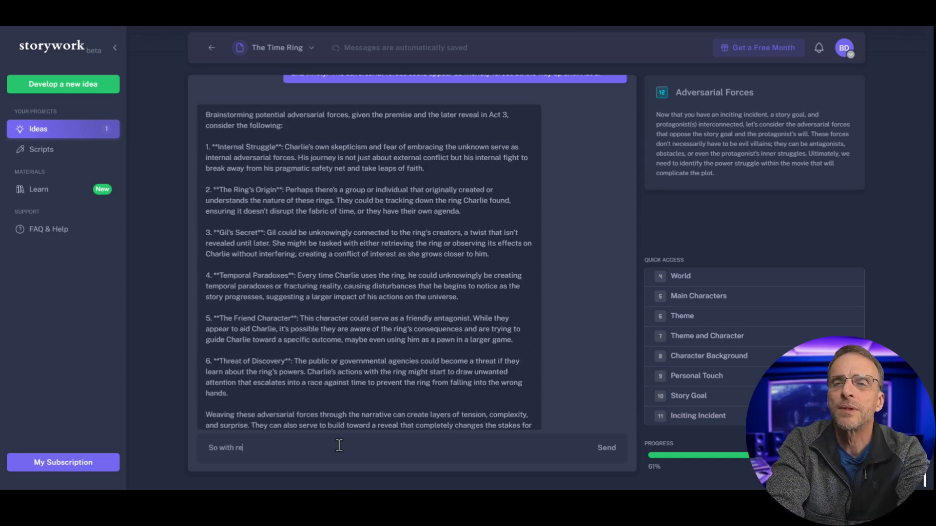
Step: Ask, with regards to Temporal Paradoxes, whether the suggestion is "that perhaps the reset isn't a TOTAL reset"
text(egards )
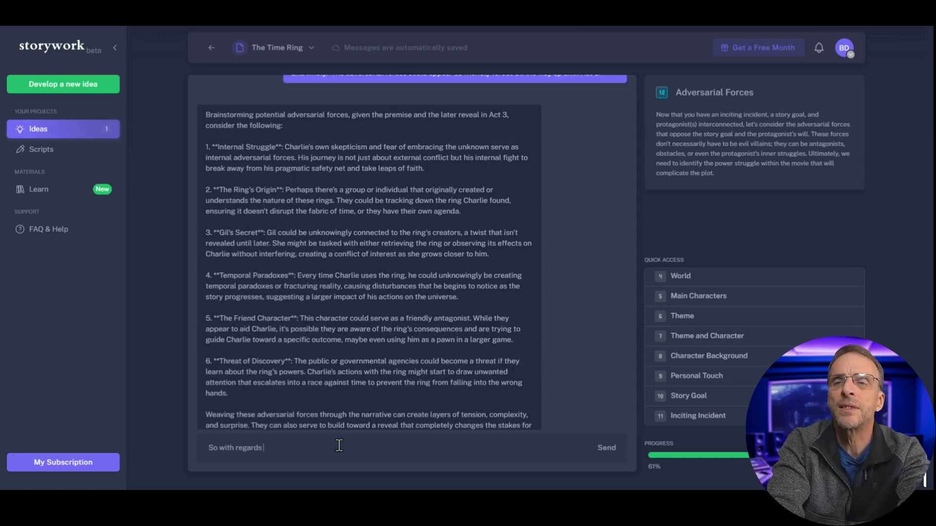
text(to Temporal Par)
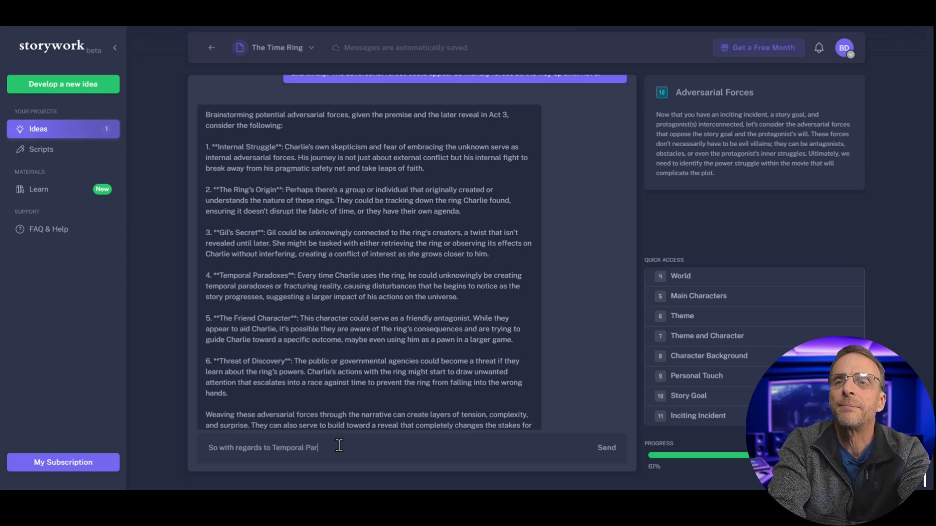
text(adoxes are you suggesting that )
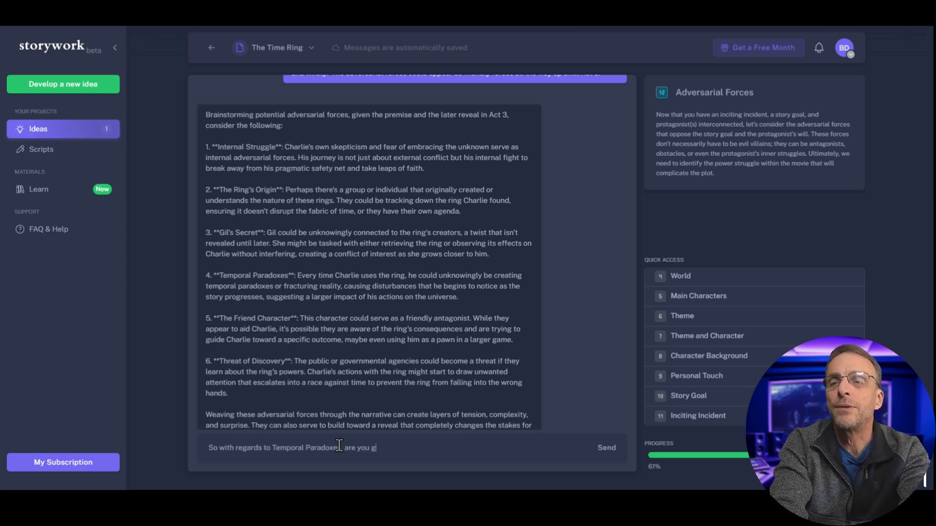
text(perhaps )
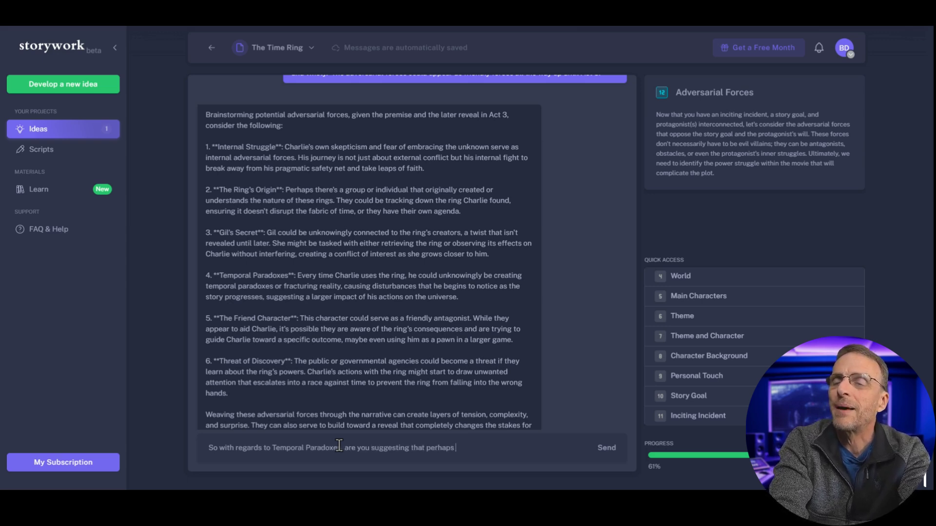
text(the reset isn't)
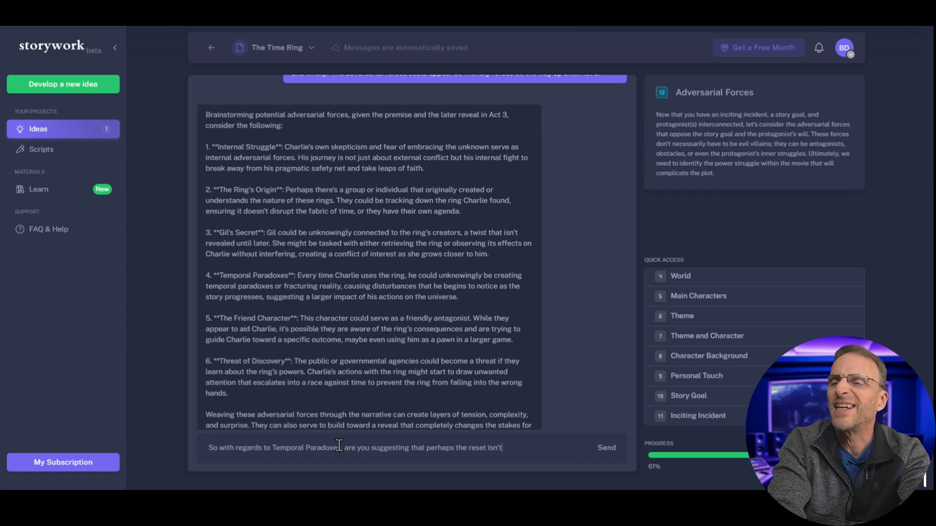
text( a TOTAL re)
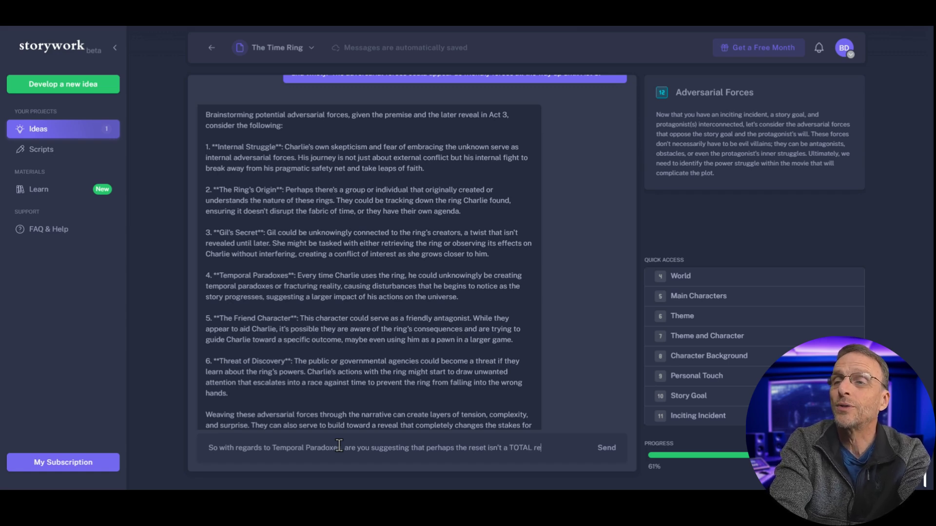
text(set - and th)
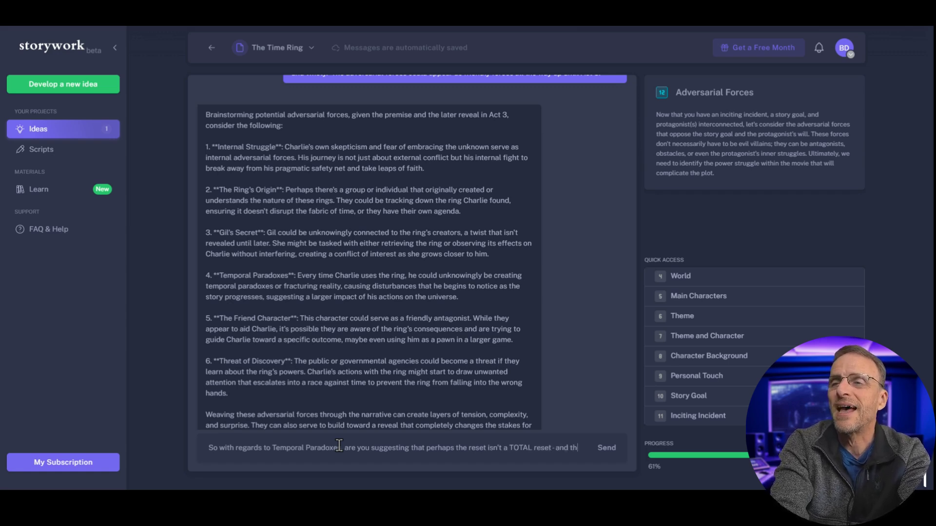
text(at there ARE minute re)
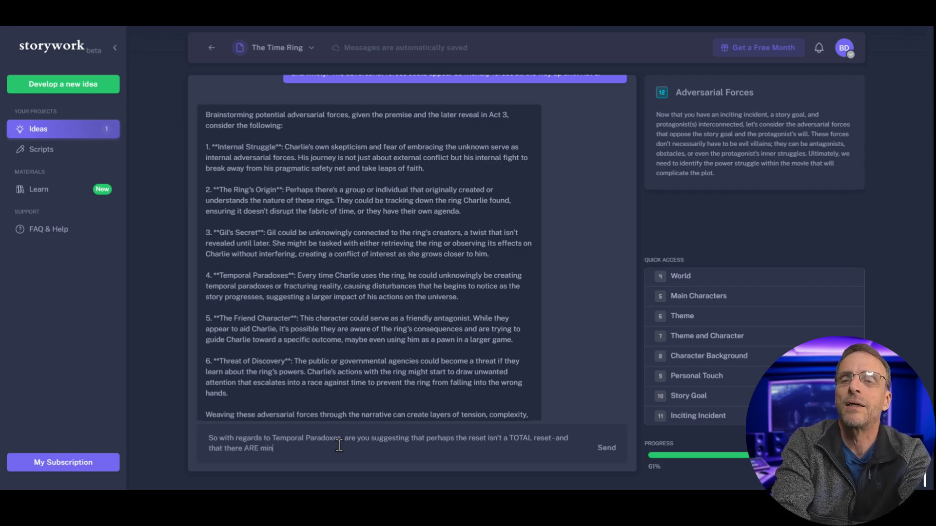
Step: Reply to the timeframe question with "Just as an aside, we haven't even addressed the aspect of" immortality
text(sic)
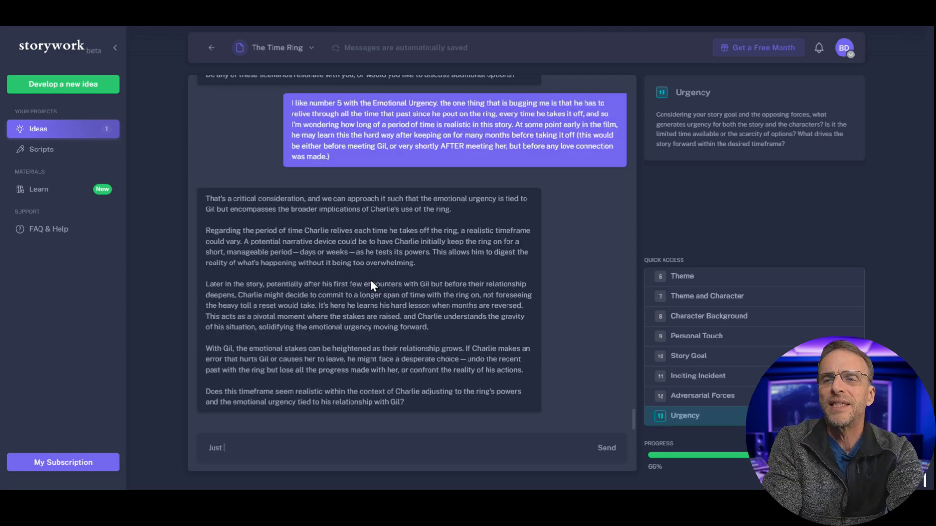
text(as an a)
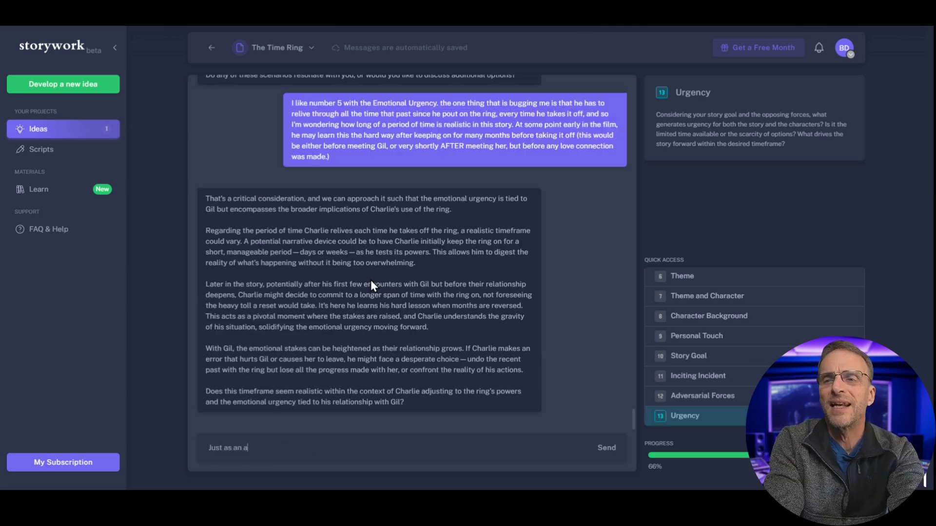
text(side, we haven)
text(t even)
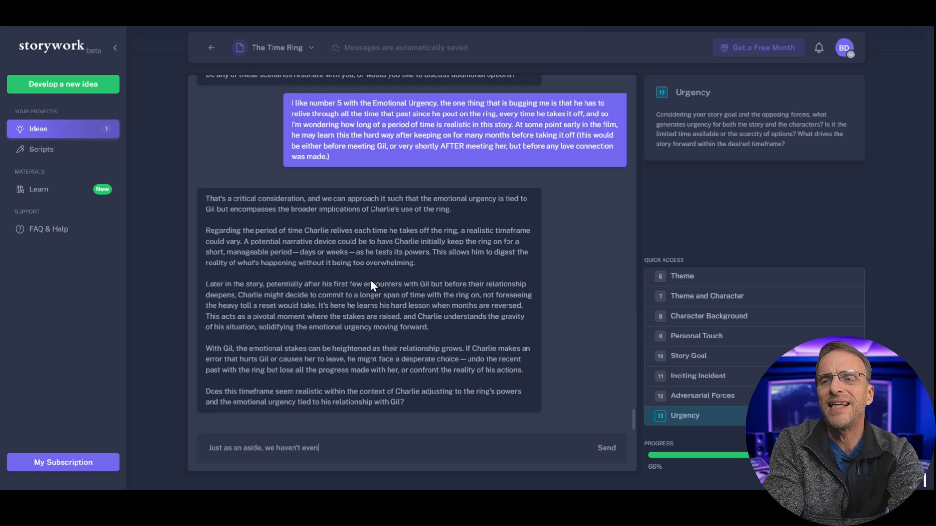
text( addressed the as)
key(BackSpace)
text(ed the aspect of immorta)
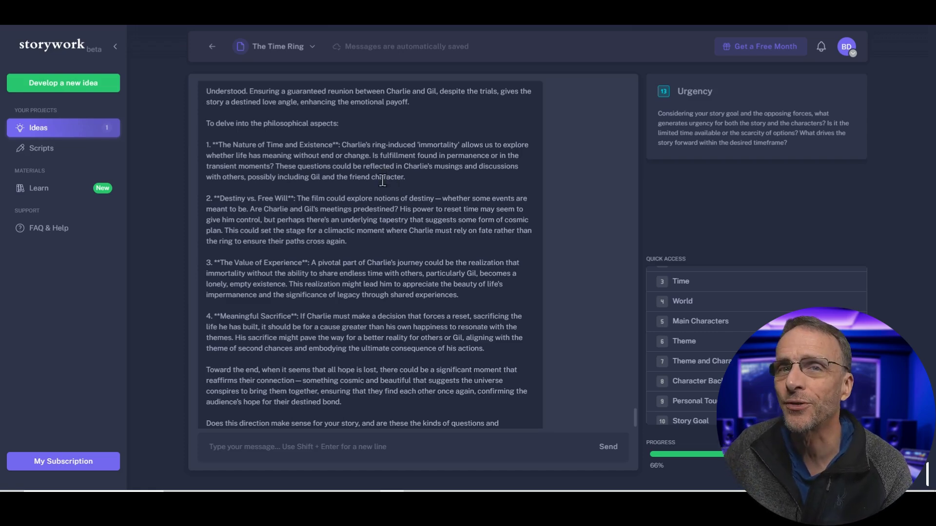
Step: Reply with liking for several ideas, wanting the end "very CERTAIN in terms of his relationship happiness" and "by the end, we should know that all is well."
click(377, 450)
text(I like several of those ideas. I think there is a way to communicate several aspects of a few of them. I do want the end to be very CERTAIN in terms of his relationship happiness. Althoug)
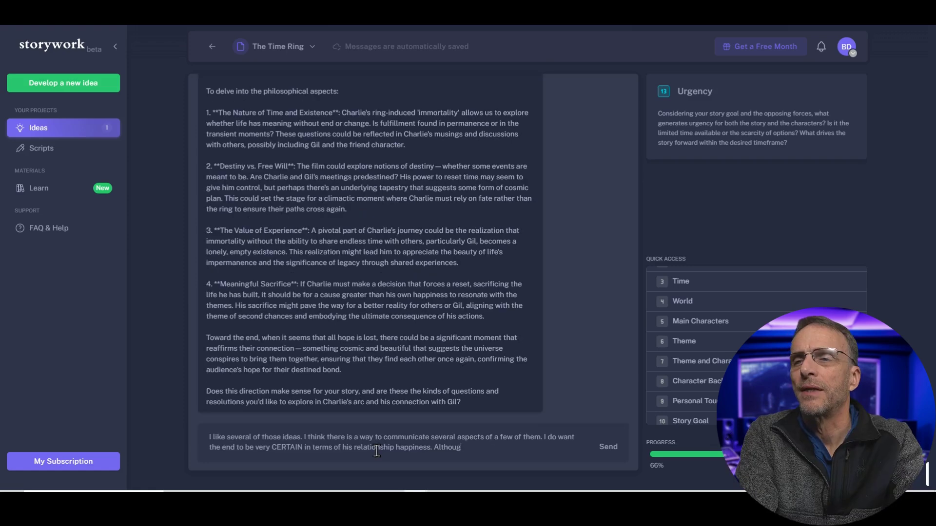
text(h the approach we're ta)
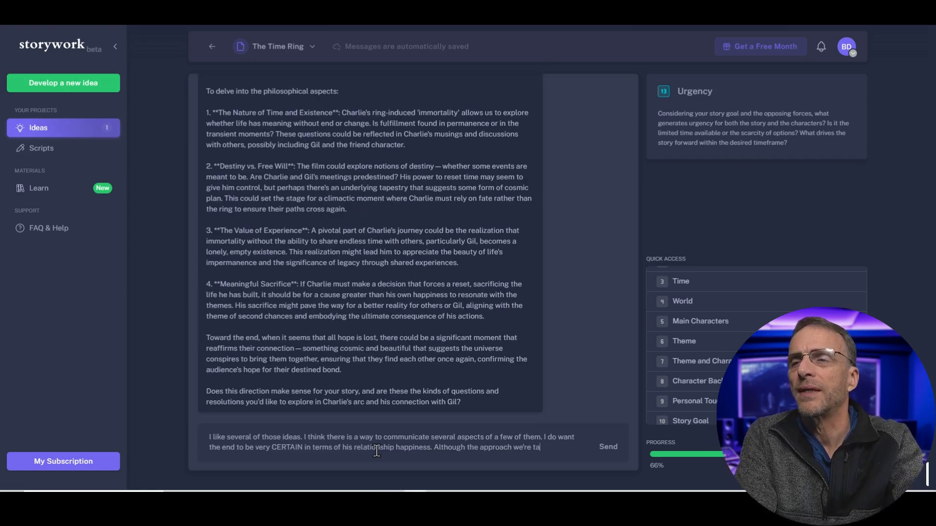
text(king seems t)
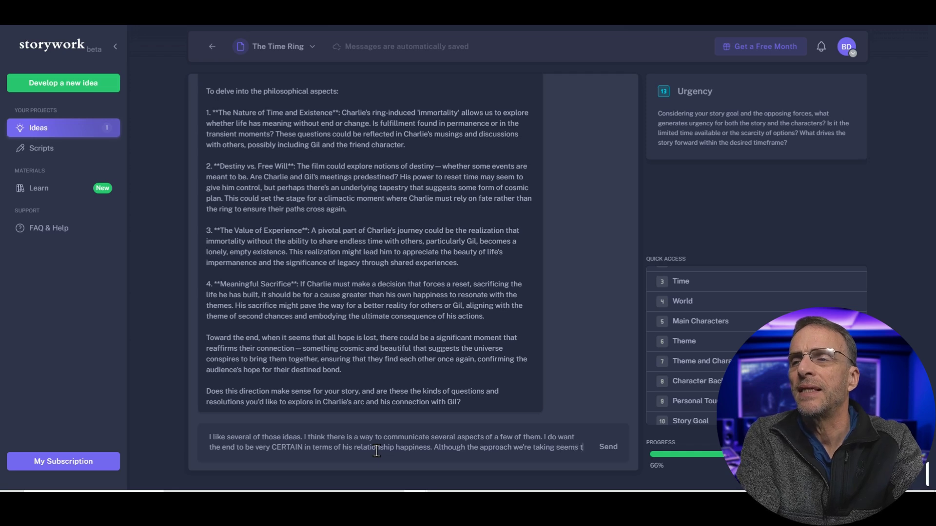
text(o throw )
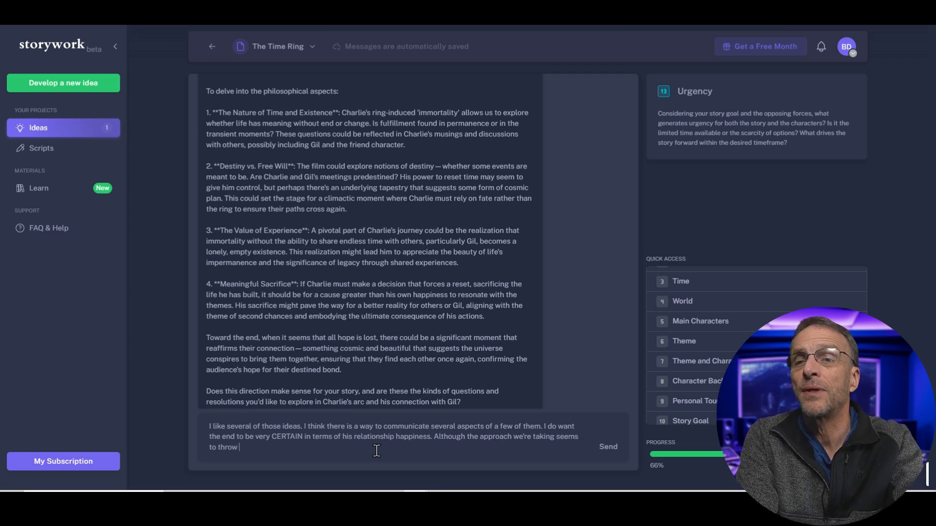
text(some question)
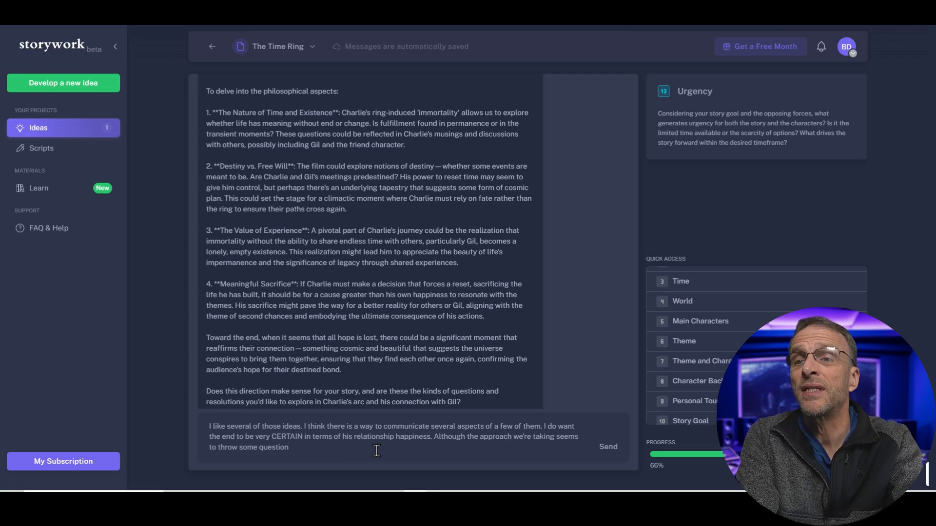
text(s  into G)
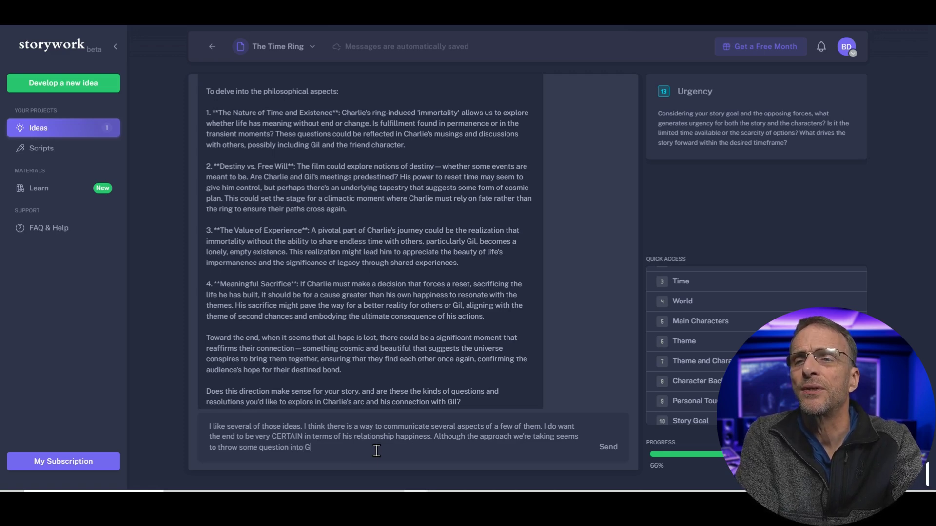
text(ils intentions)
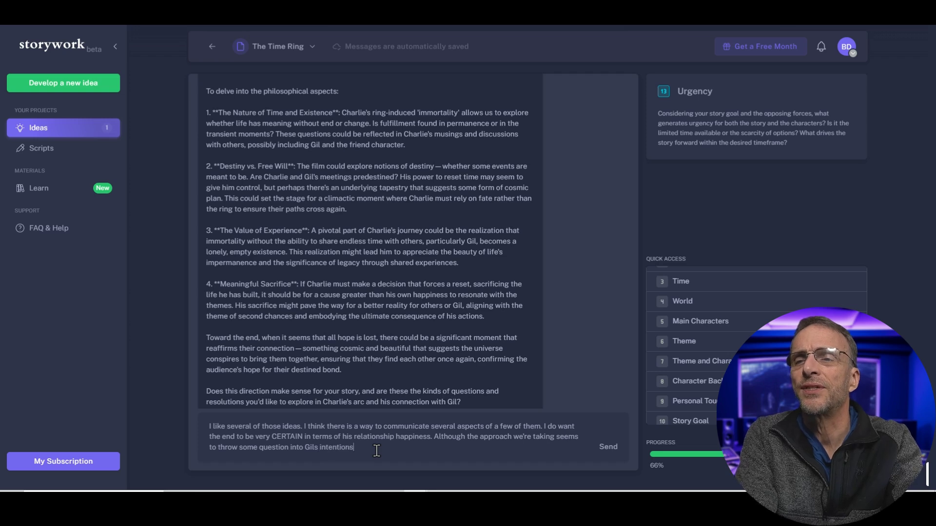
text(, by the end, we sh)
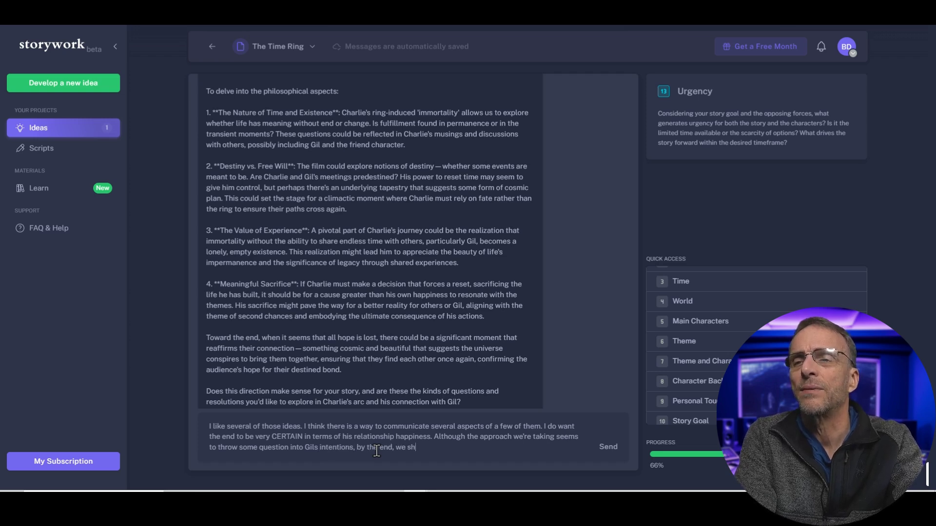
text(ould know that all is)
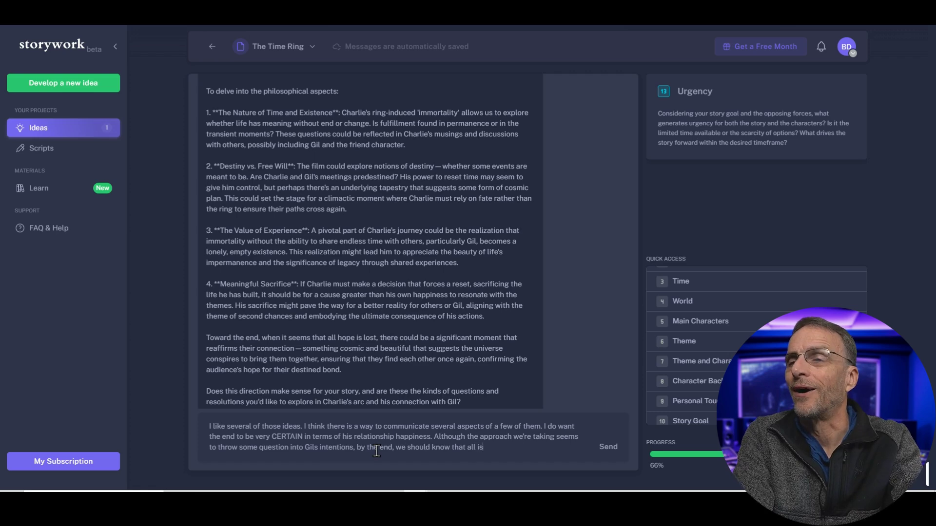
text( well.)
key(Return)
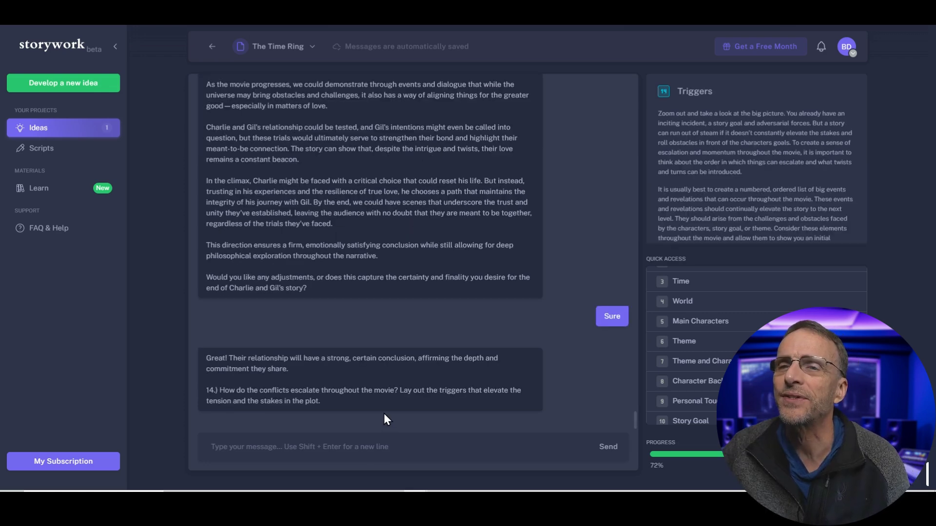
Step: Answer the Triggers question by asking "Can you please make suggestions" based on what has been discussed
click(388, 449)
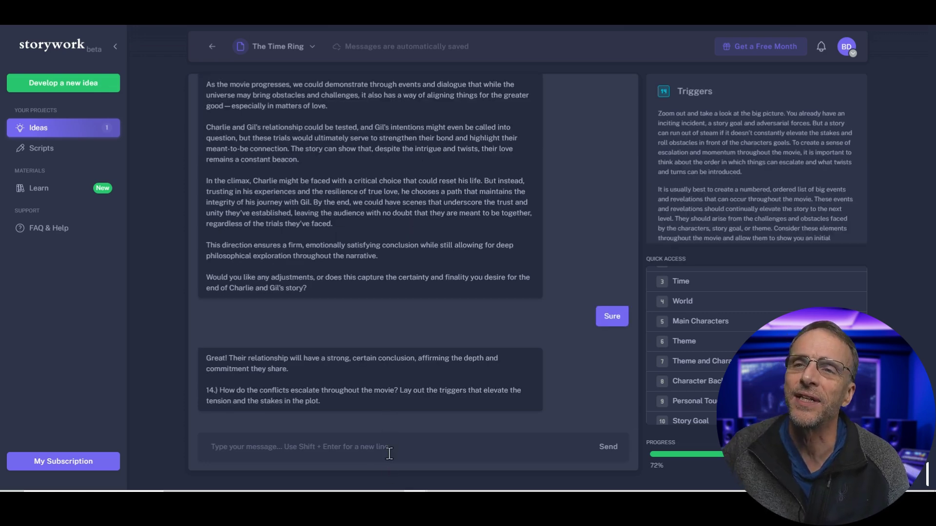
text(Can you please m)
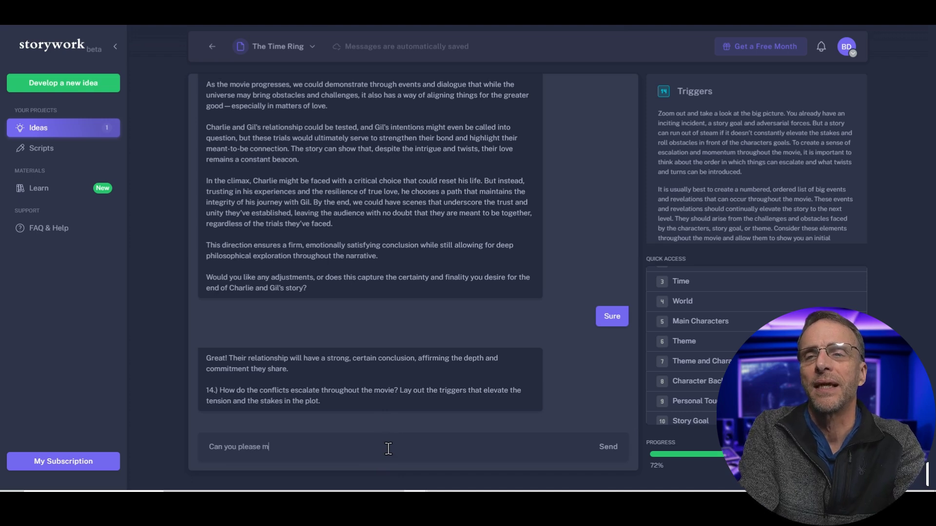
text(ake suggestions bas)
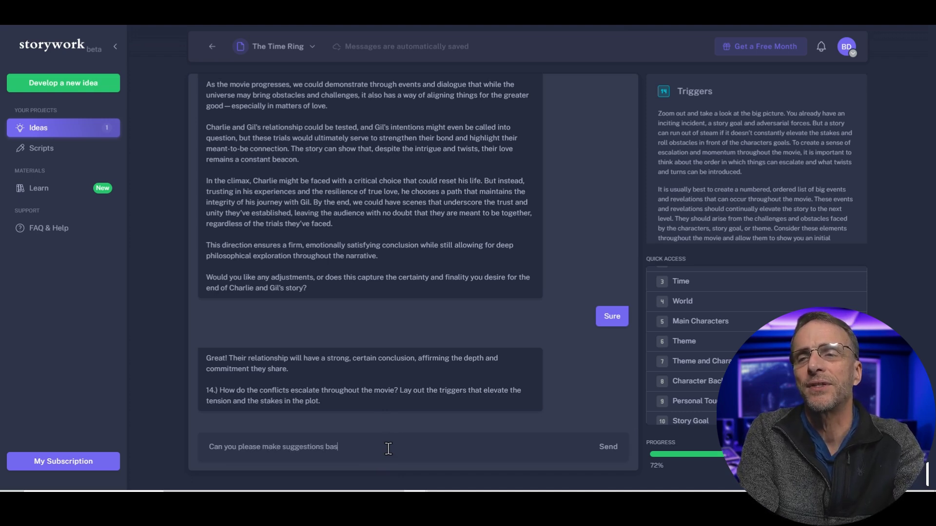
text(ed on what we)
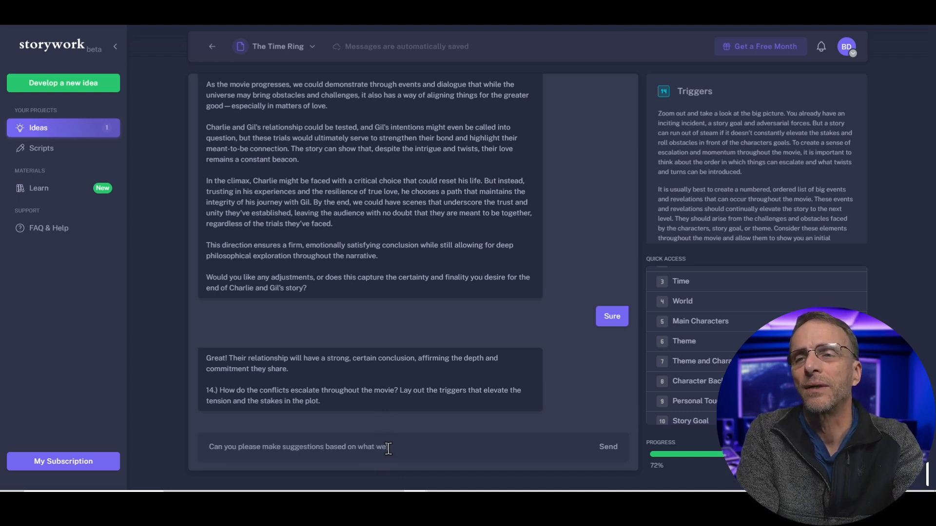
text('re discussed)
key(Return)
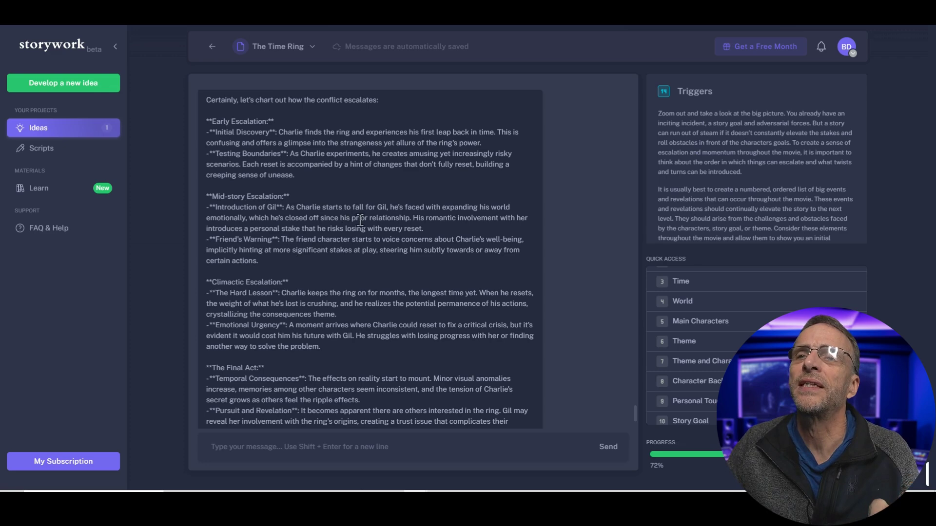
Step: Read through the proposed conflict escalation and approve it with "Yes, this is great."
scroll(359, 221, down, 3)
text(Yes, this is)
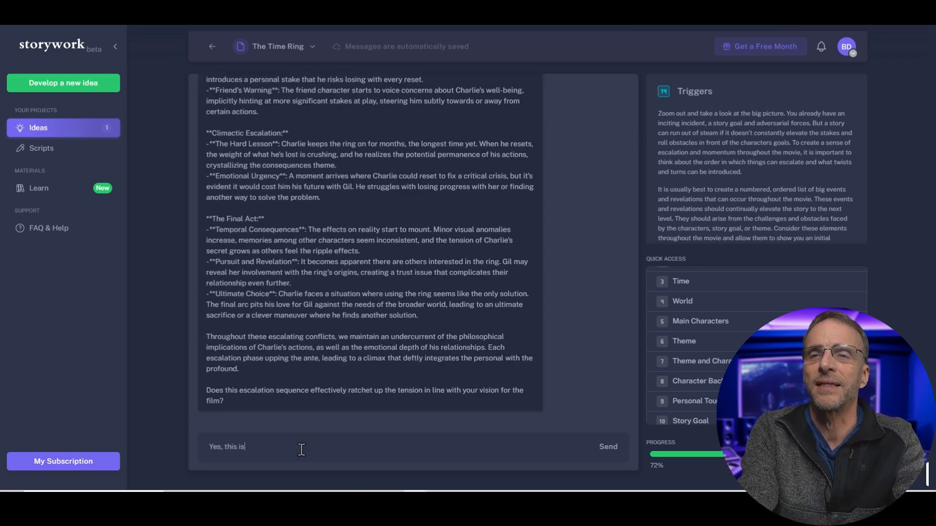
text(great.)
key(Return)
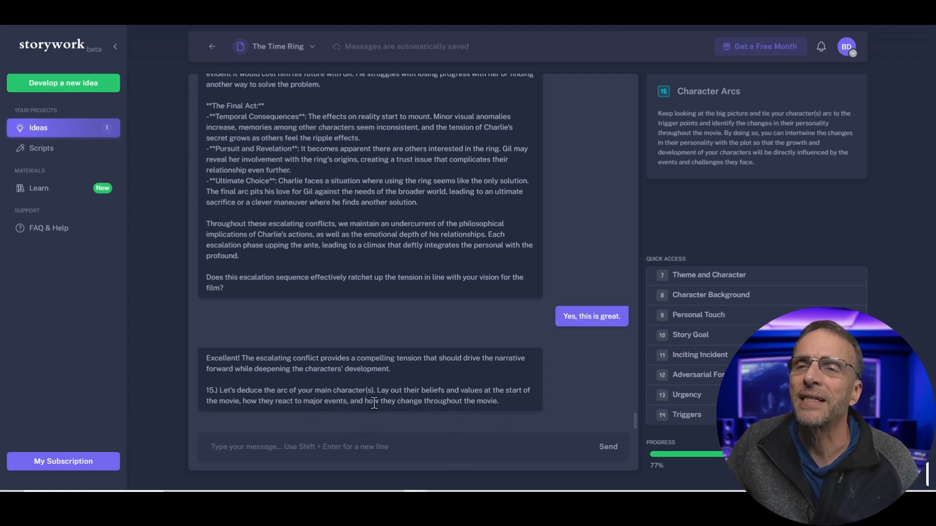
Step: Answer the Character Arcs question with "I'm happy to hear your suggestions." and read the proposed arcs
text(I'm happ)
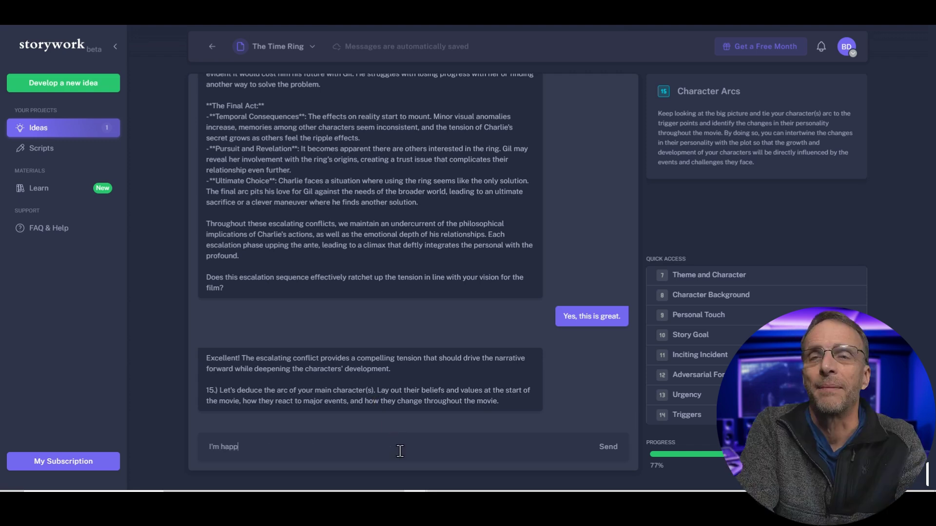
text(y to hear your suggestions.)
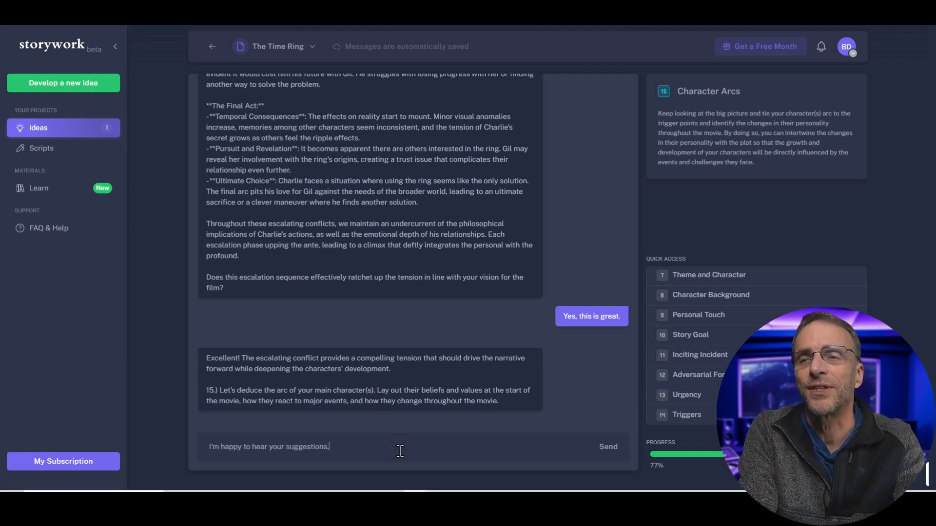
key(Return)
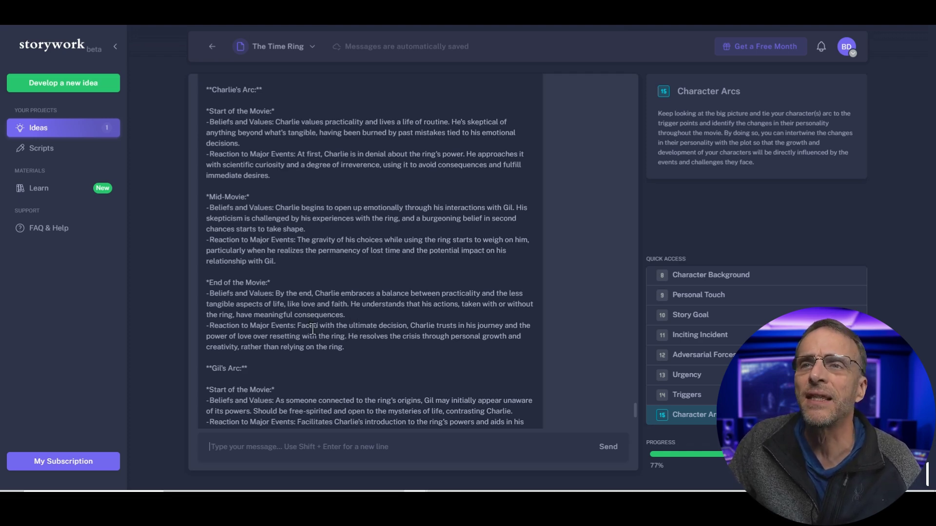
scroll(313, 330, down, 4)
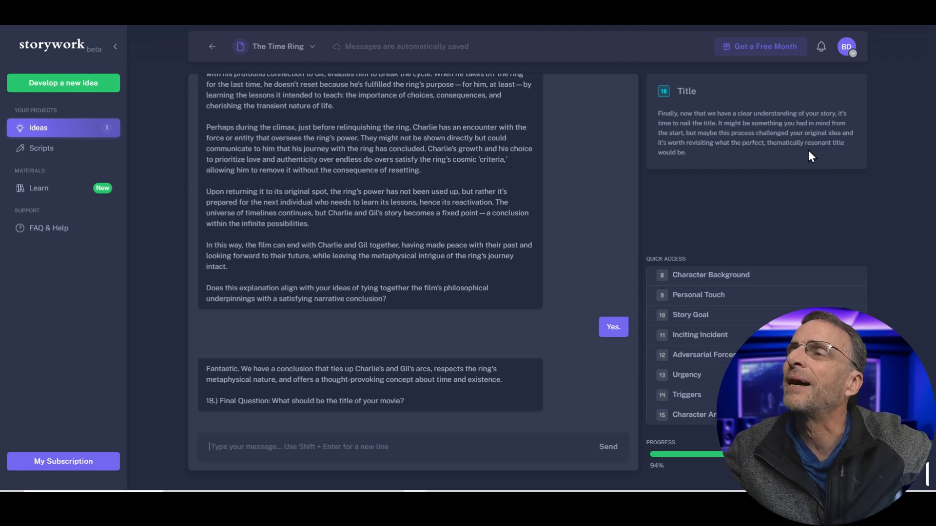
Step: Answer the Title question that the original "The Time Ring" "now seems ridiculous" and ask for "maybe 10 suggestions and your reasoning for them."
text(Well, I had originally called it "The Time)
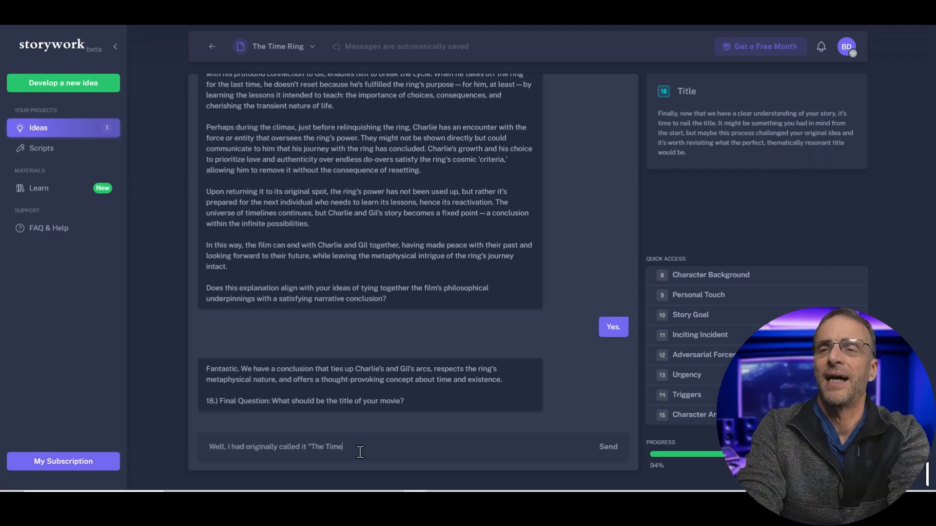
text( Ring," which now see)
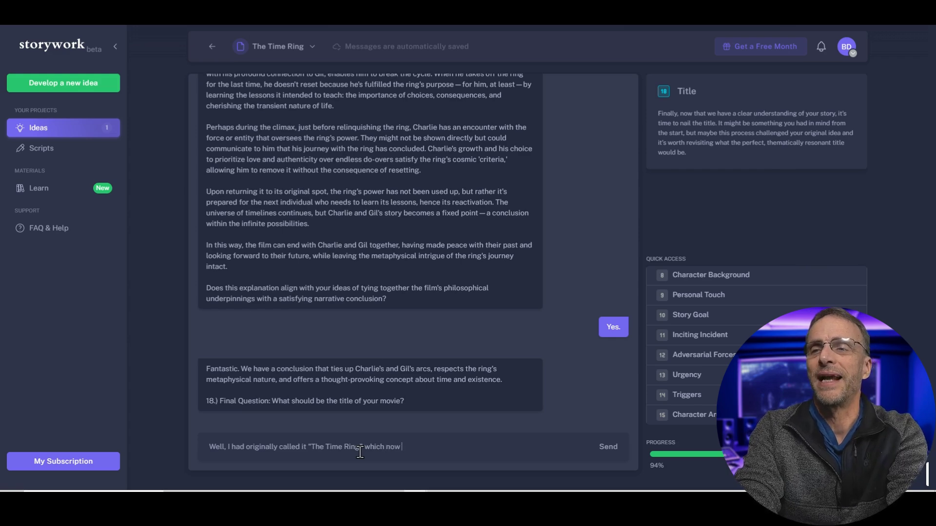
text(ms ridiculous. I'd lov)
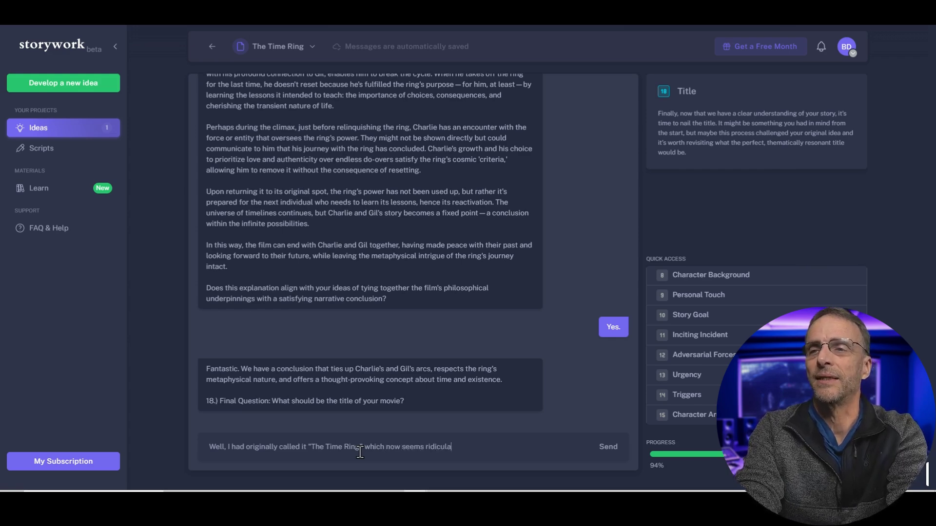
text(e to hear maybe 10 s)
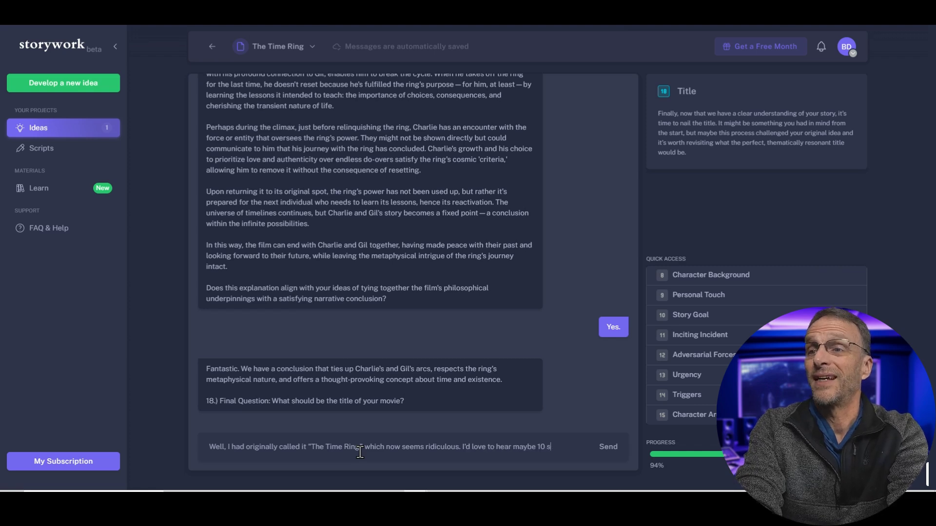
text(uggestions and you)
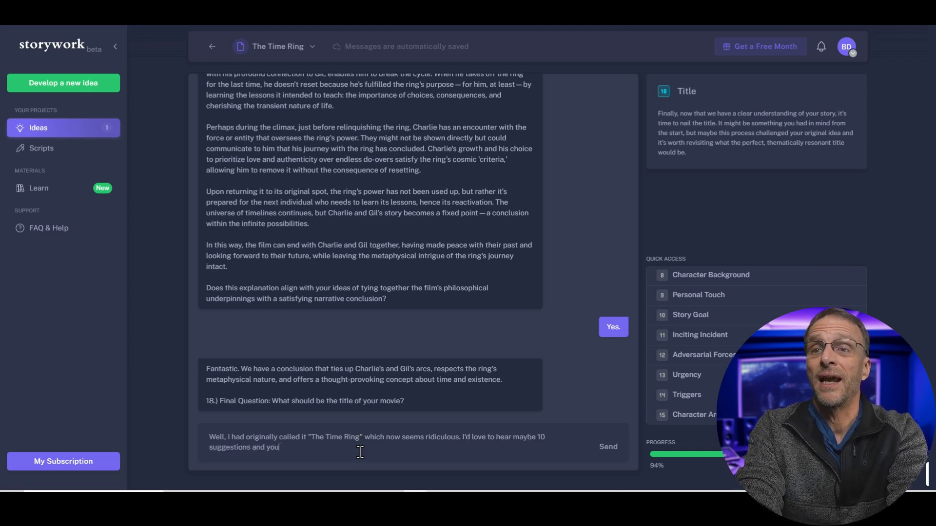
text(r reasoning for them.)
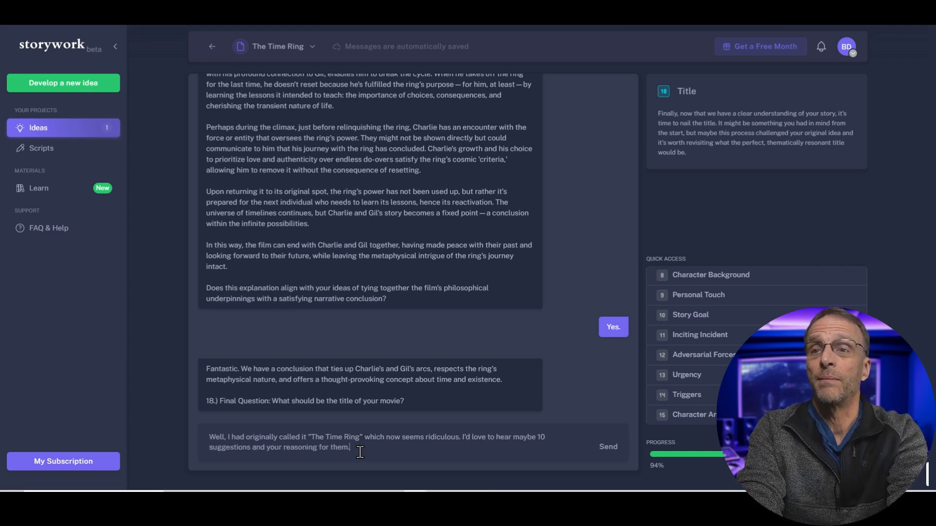
key(Return)
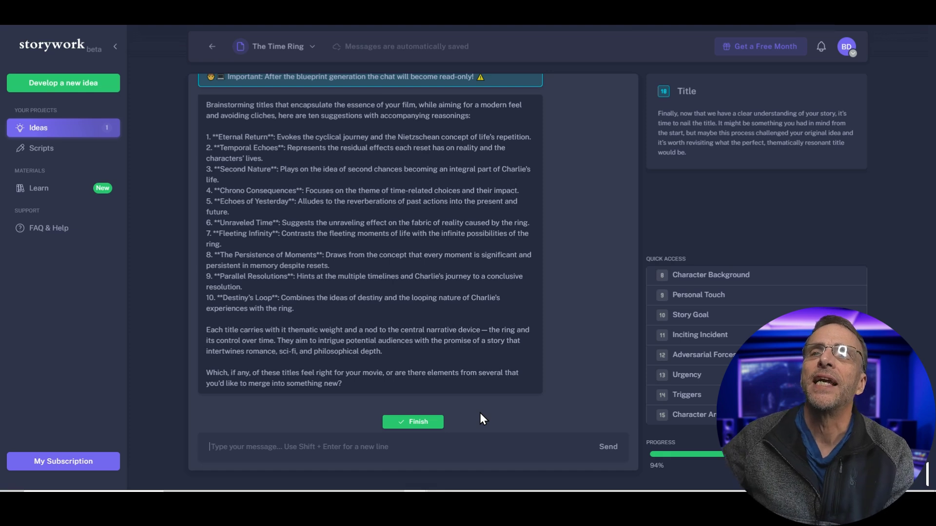
Step: Reply that the suggested titles seem "TOO eager to tie into the theme" and sound hokey, preferring ones like "Second Chances" or "Consequence" with a slight sci-fi touch
scroll(312, 214, up, 1)
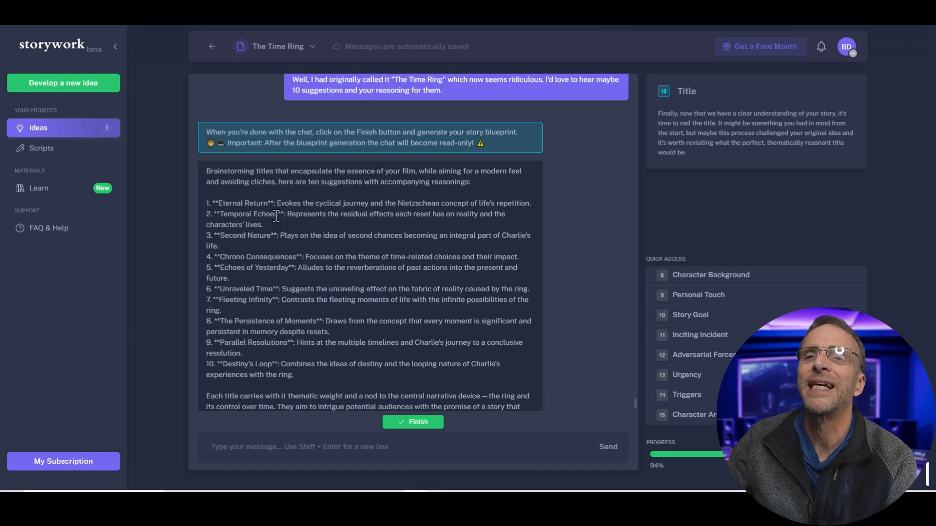
scroll(265, 244, down, 1)
click(261, 446)
text(I'm not likeing)
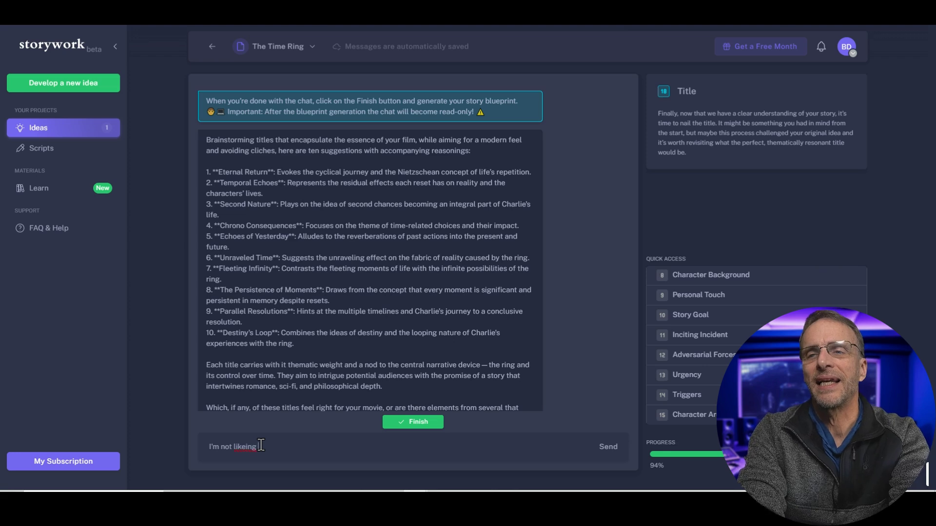
key(BackSpace)
key(BackSpace)
key(BackSpace)
key(BackSpace)
text(ing the vibe of these)
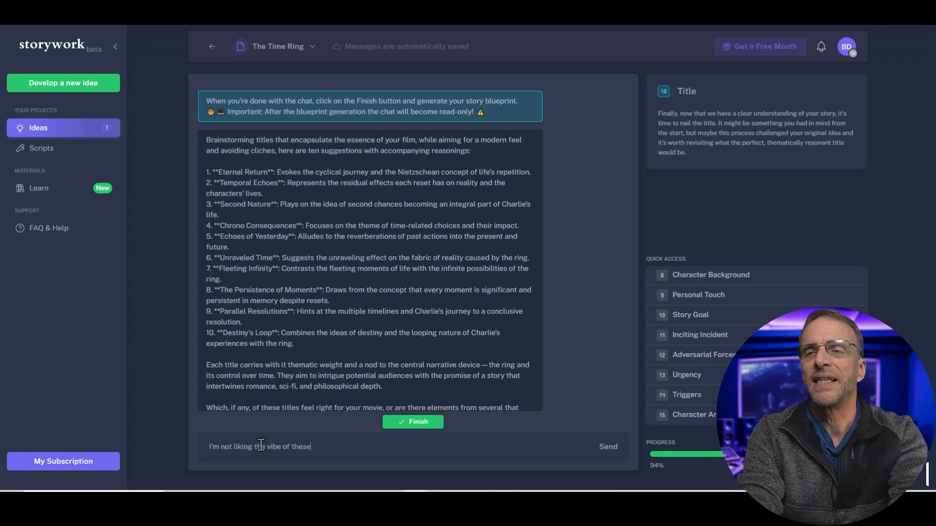
text(. Seems TOO )
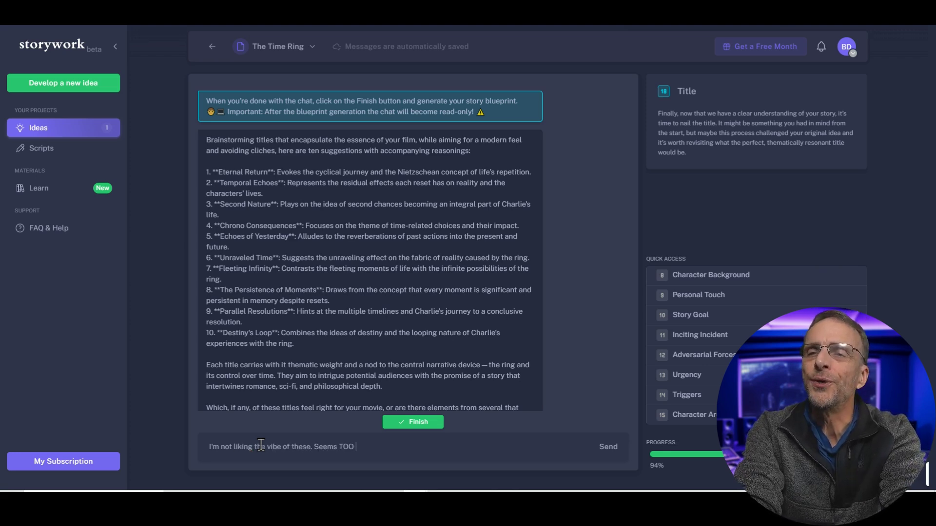
text(eager to tie into th)
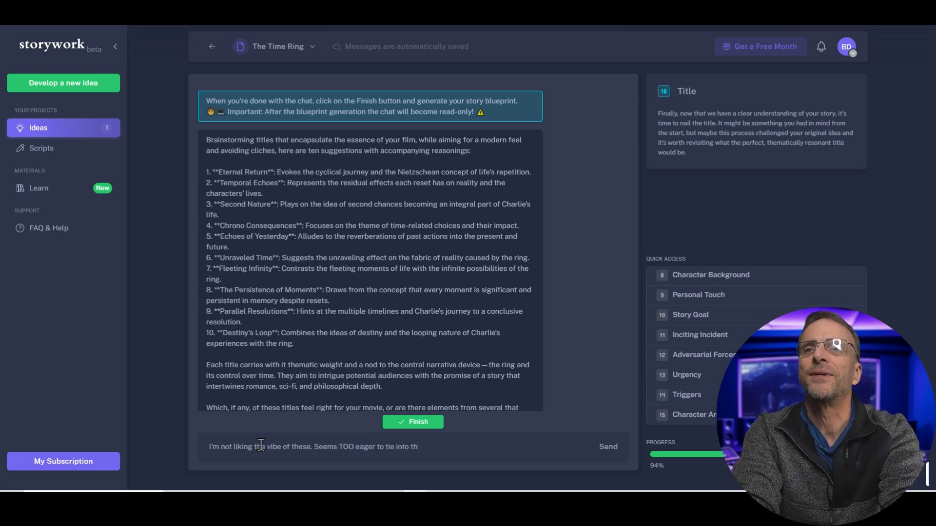
text(e theme at the exp)
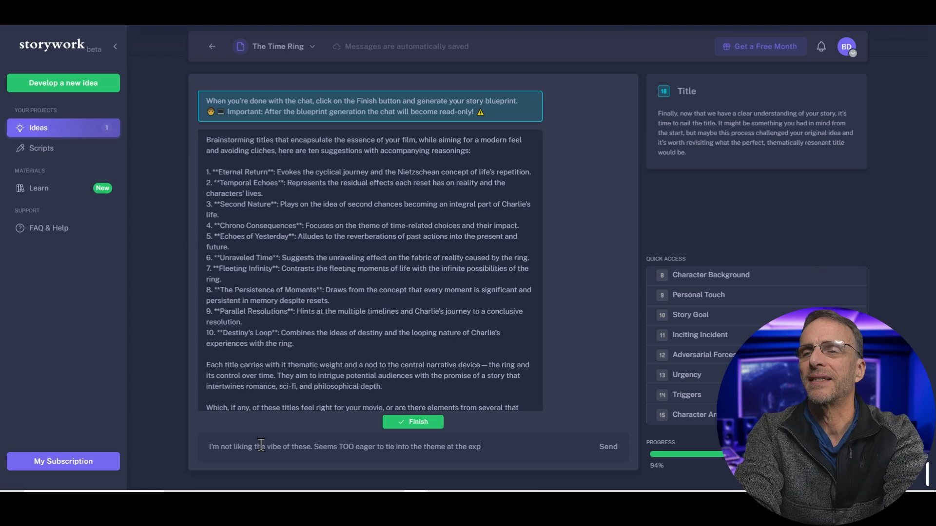
text(ense)
key(BackSpace)
key(BackSpace)
text(en)
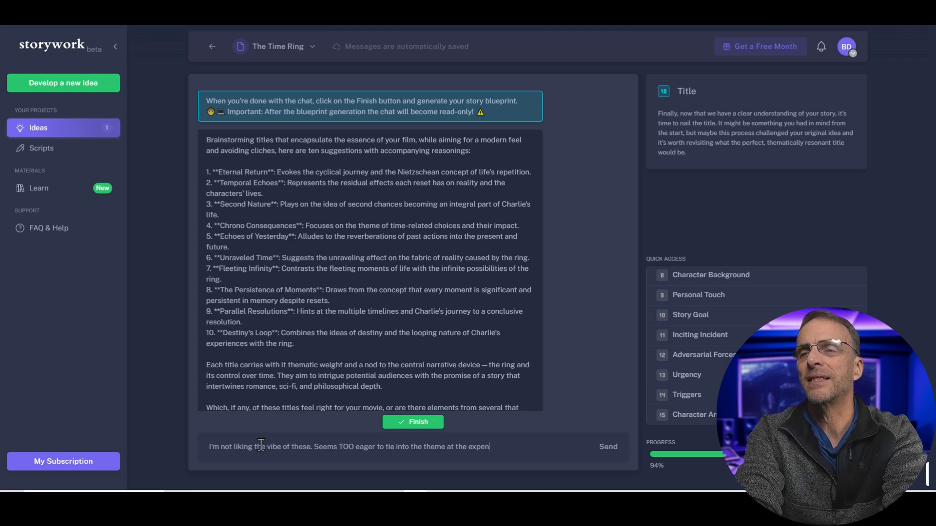
text(se of a title that doesn')
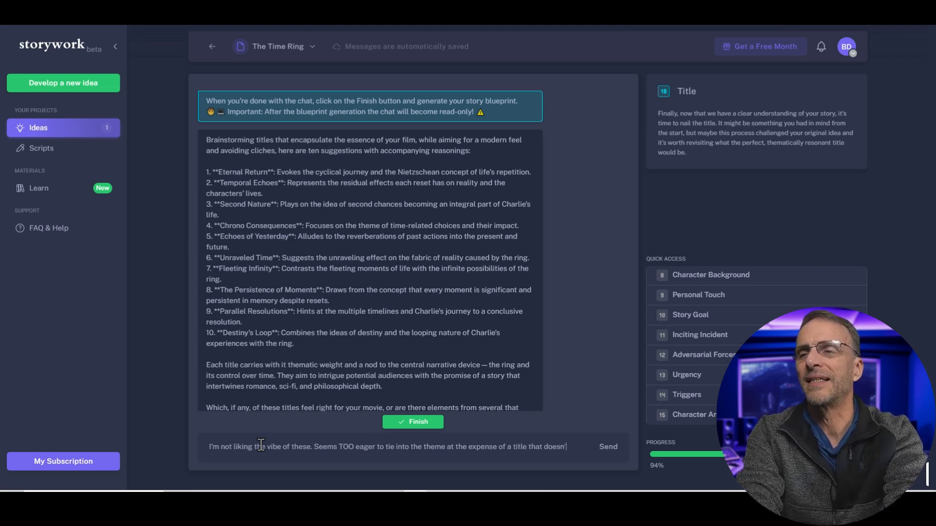
text(t sound hoaky. I)
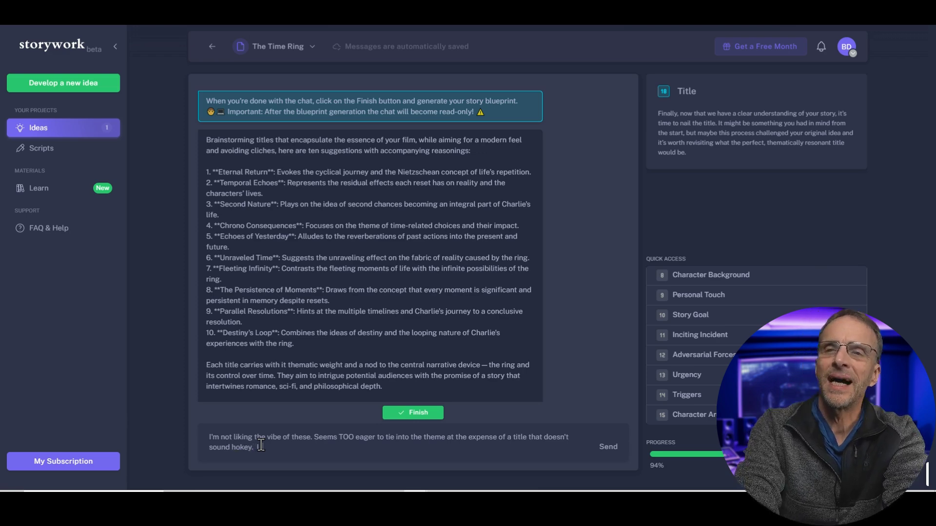
text( like things like )
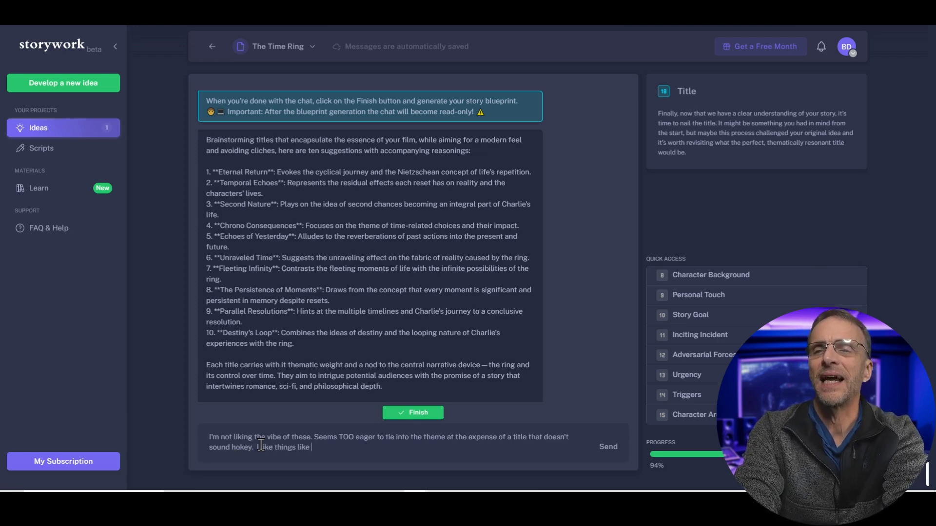
text("Second Chances" , "Consequenc)
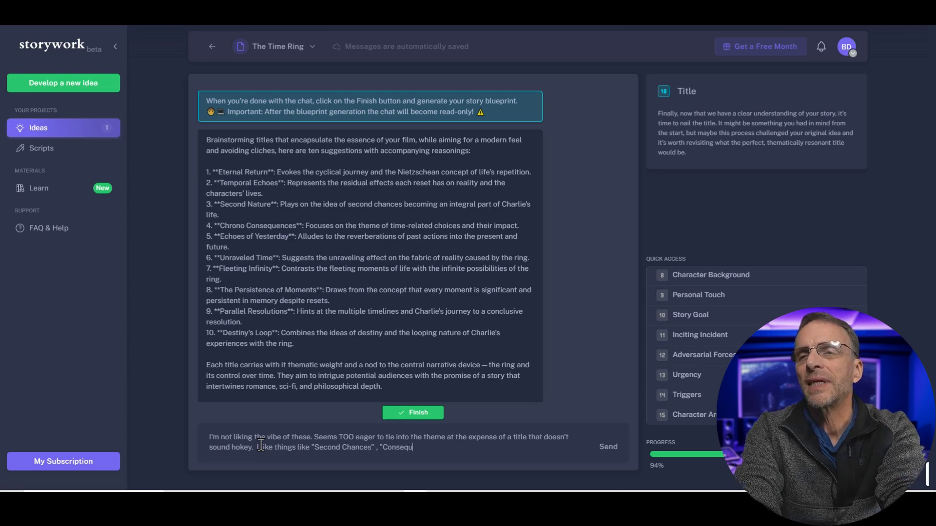
Step: Choose the title with "Let's go with "Consequence"" and finish the chat to generate the story blueprint
text(Let's go with)
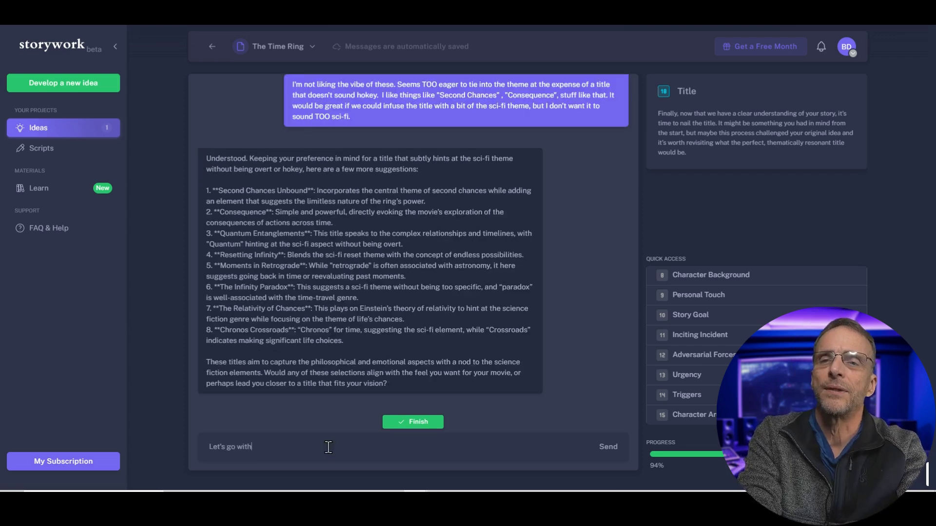
text( "Consequence")
key(Return)
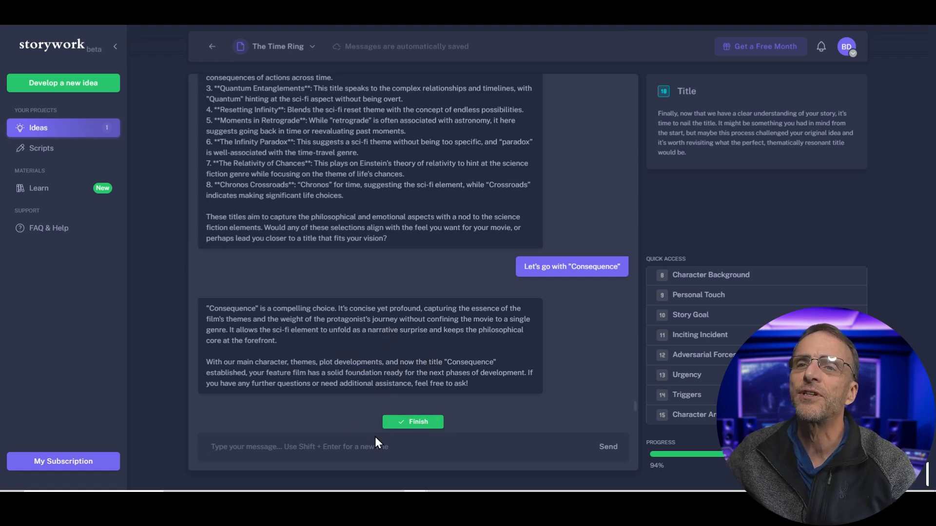
click(426, 422)
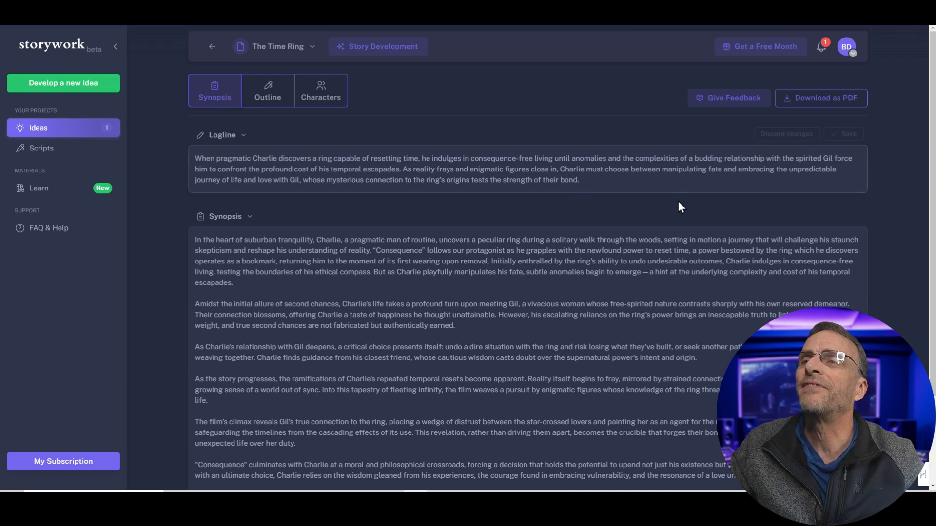
Step: Review the generated logline and synopsis, and skim through the sequences of the story outline
scroll(654, 200, down, 3)
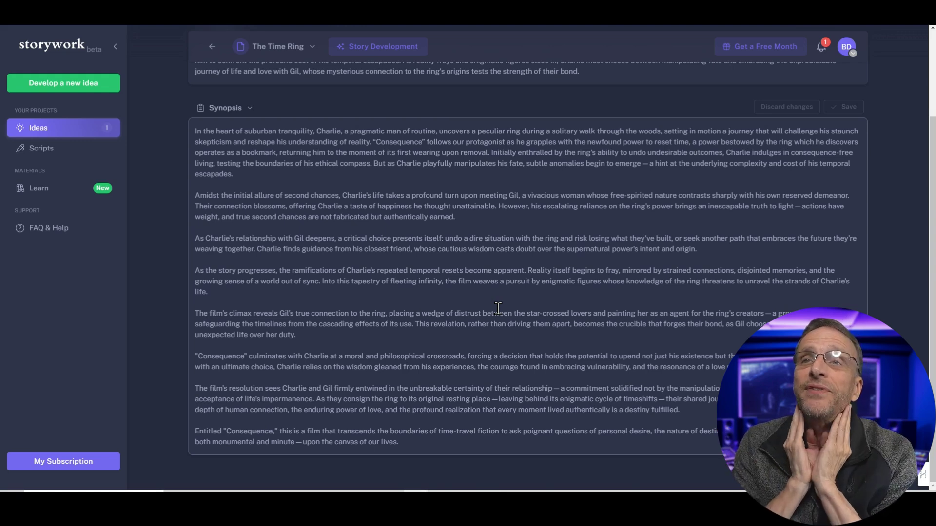
key(ctrl+a)
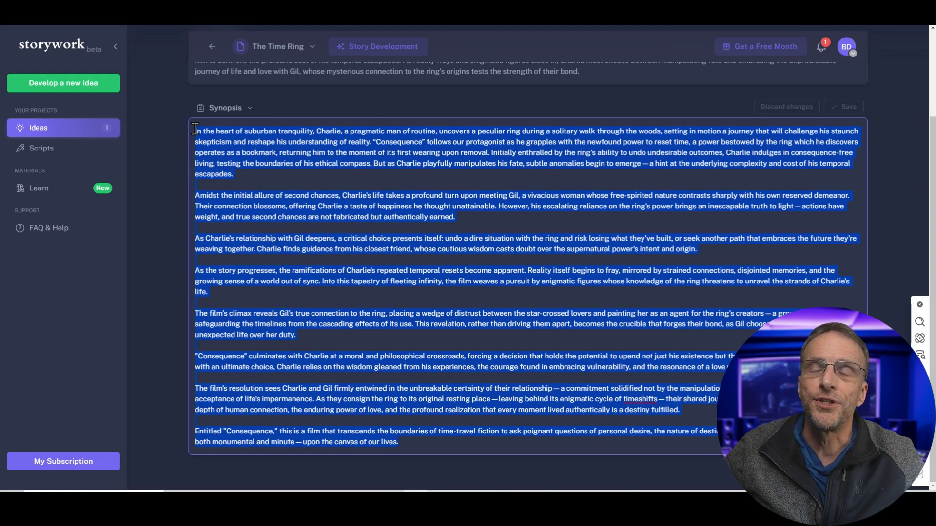
click(318, 170)
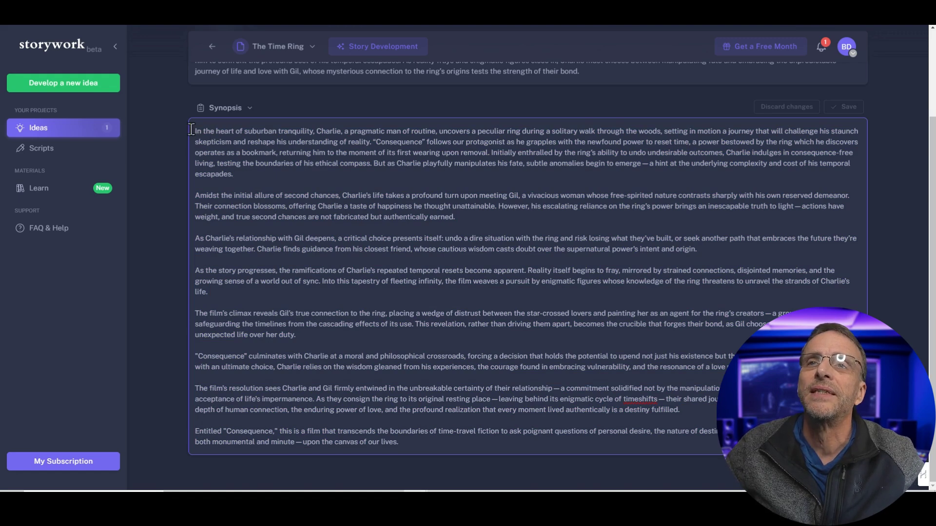
drag(191, 130, 244, 170)
click(331, 249)
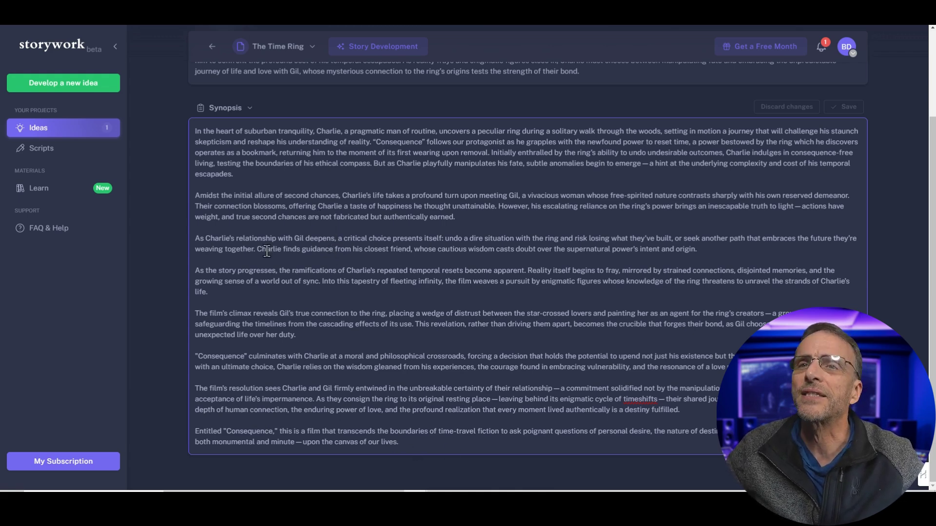
click(259, 99)
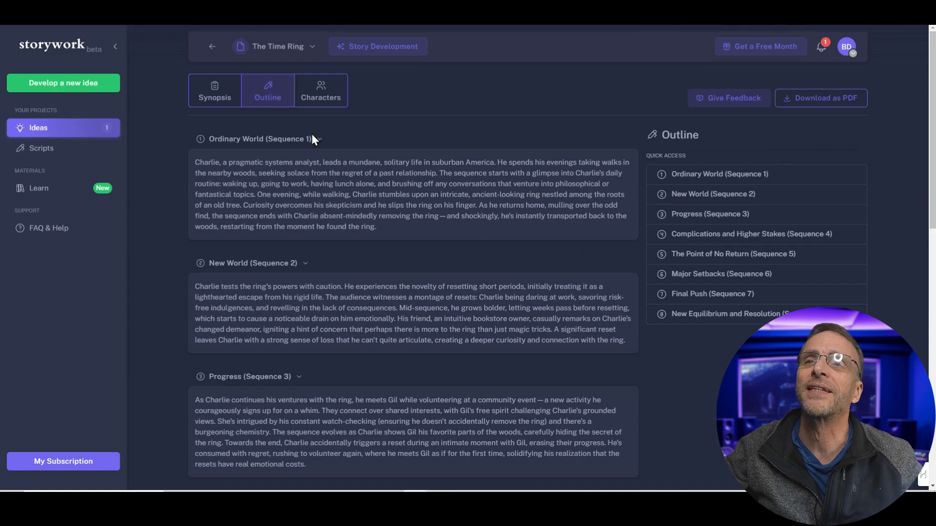
scroll(355, 203, down, 10)
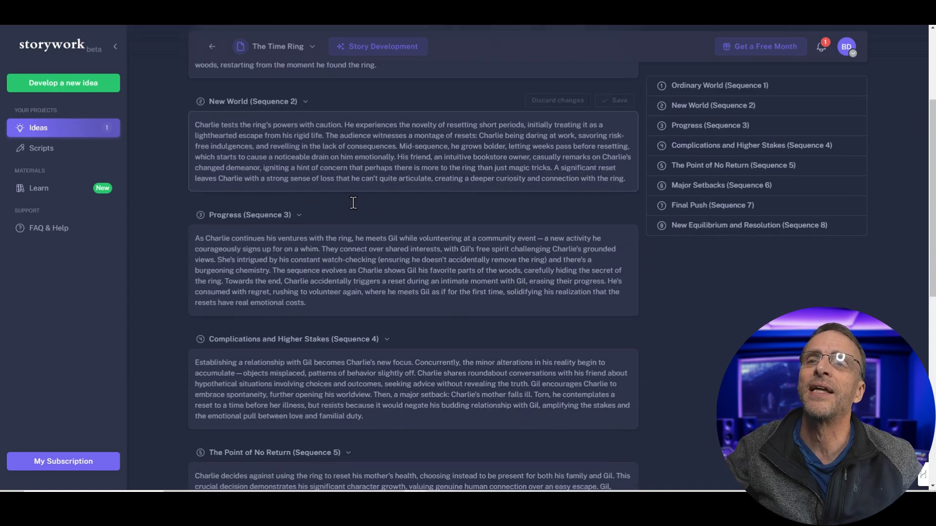
scroll(355, 203, up, 10)
Step: Examine the generated character profiles, reading their descriptions and enlarging the character portraits
click(319, 91)
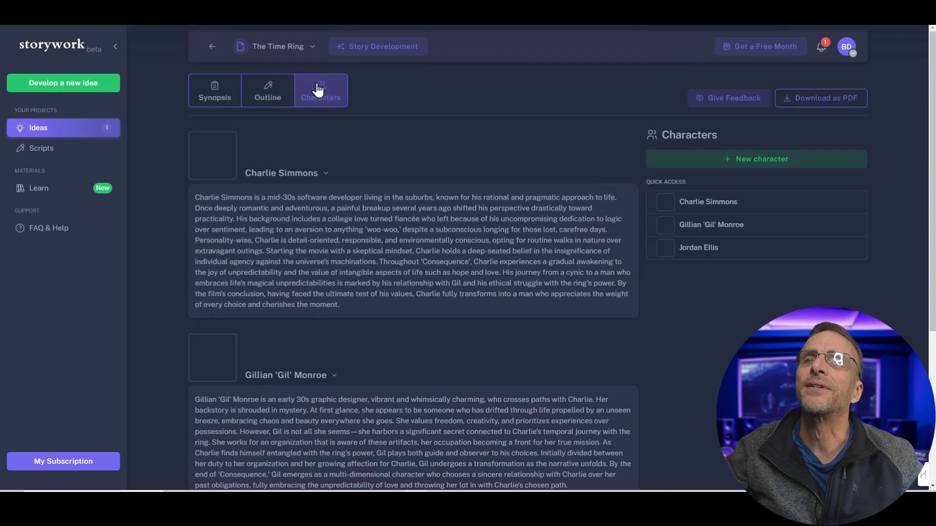
click(218, 173)
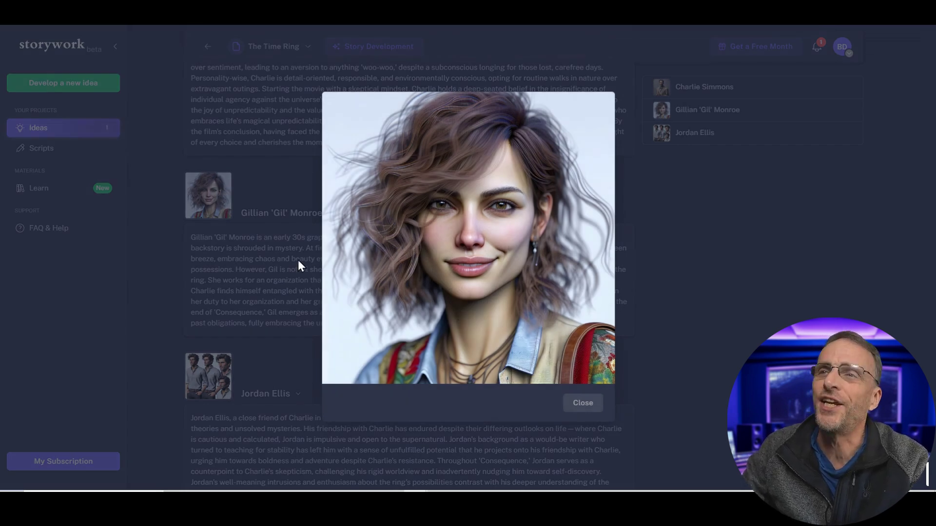
click(299, 262)
scroll(258, 278, down, 2)
click(213, 296)
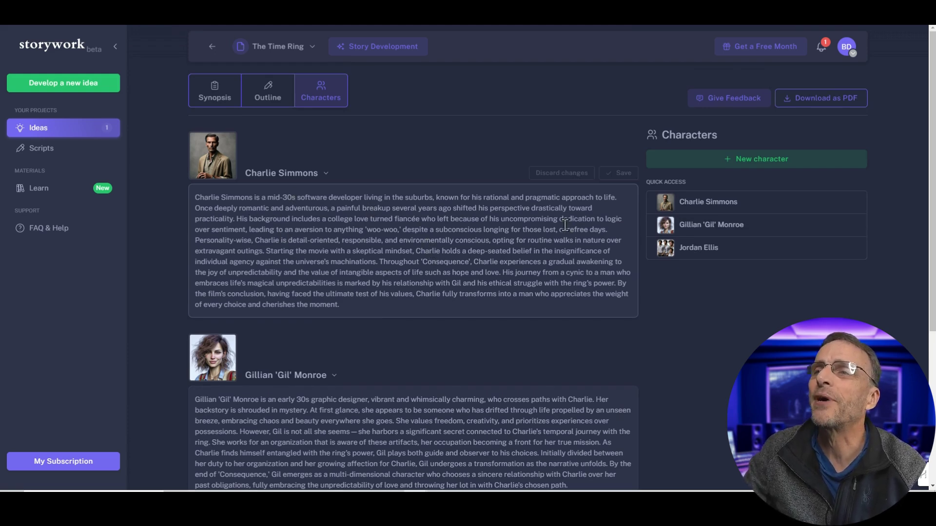
scroll(285, 249, down, 1)
scroll(284, 250, down, 2)
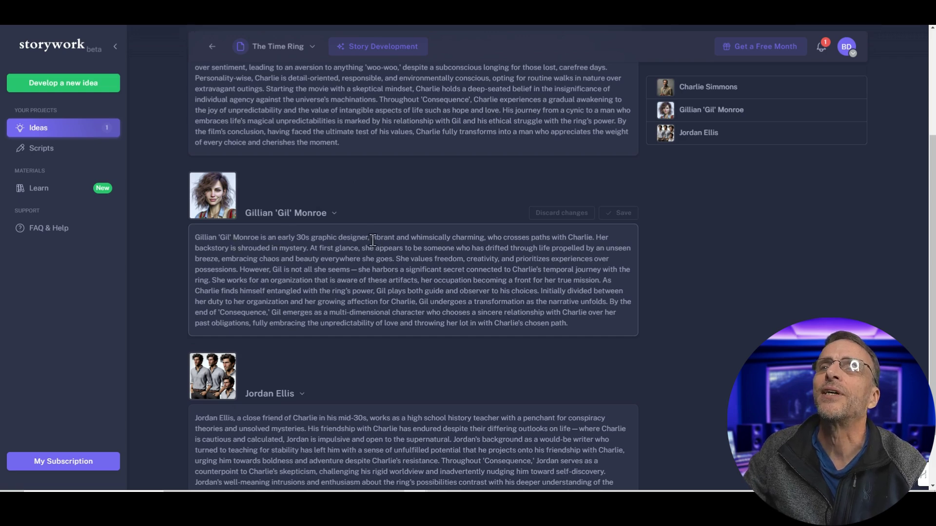
scroll(373, 239, up, 3)
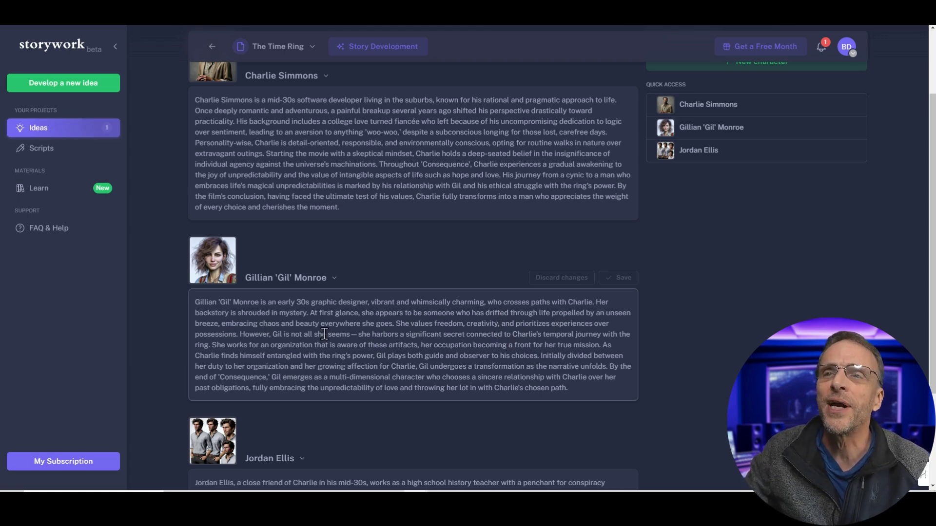
scroll(384, 337, down, 3)
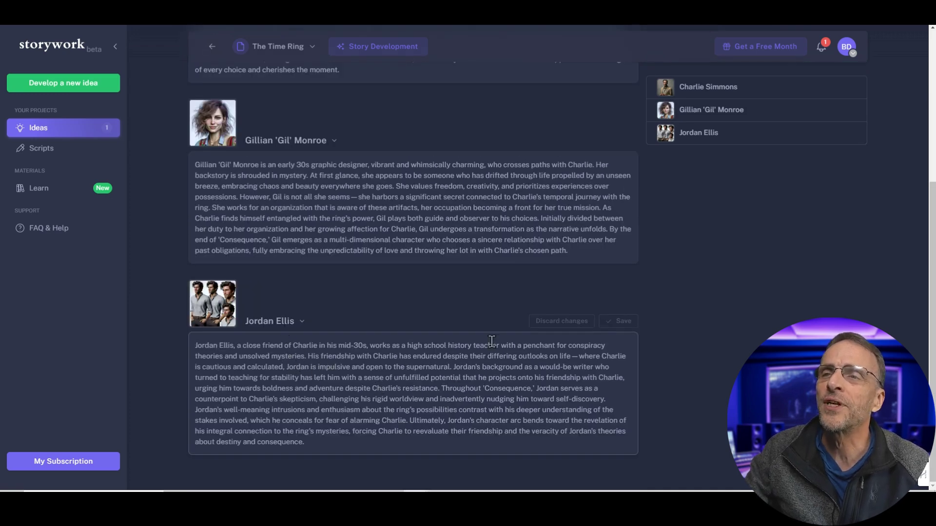
click(214, 298)
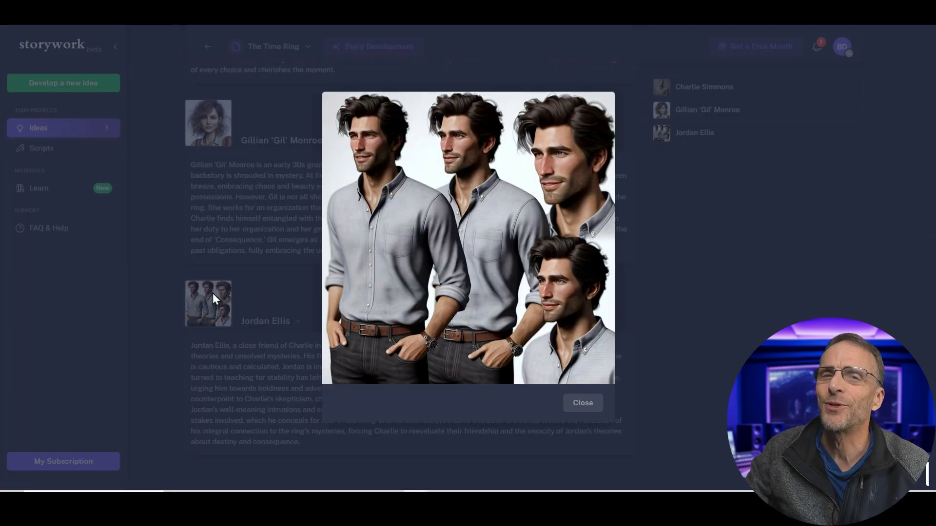
click(337, 362)
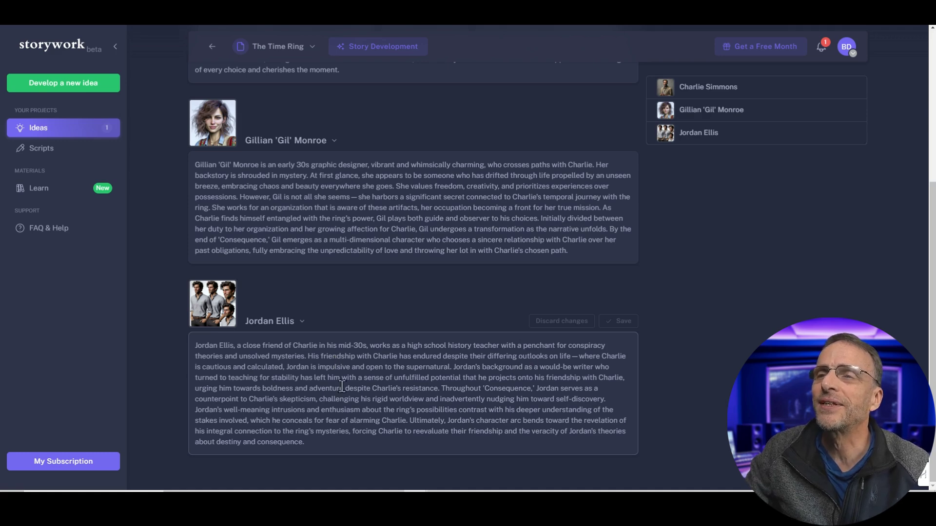
Step: Download the blueprint as a PDF and look through its title, synopsis, outline and character pages
scroll(810, 103, up, 5)
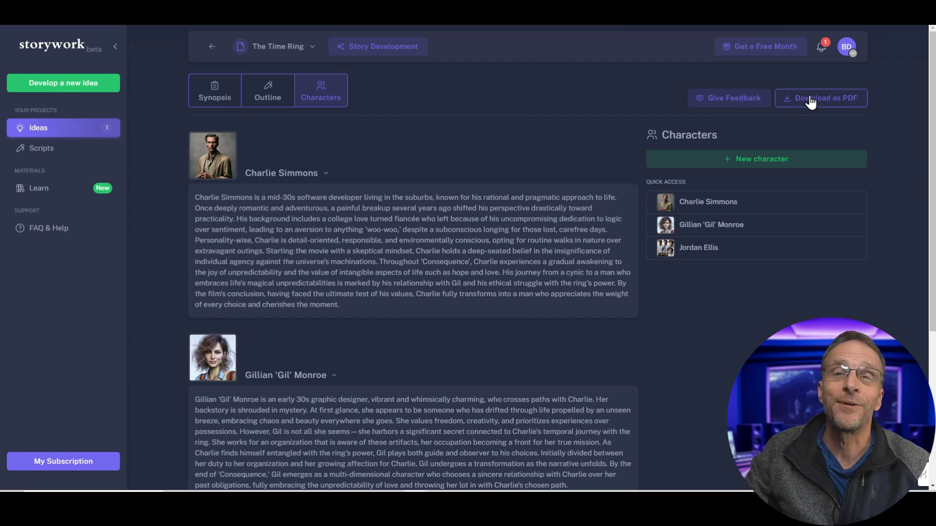
click(810, 100)
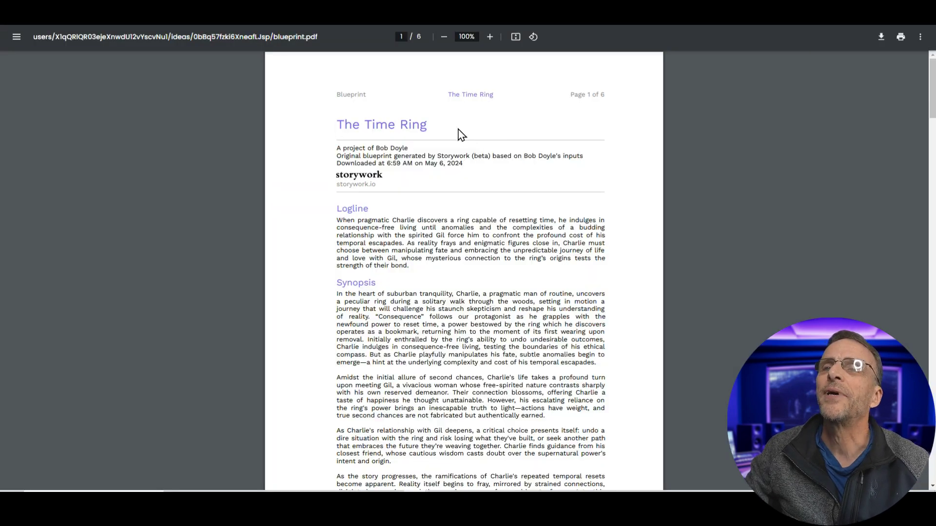
drag(334, 126, 435, 134)
scroll(385, 246, down, 2)
scroll(385, 246, down, 15)
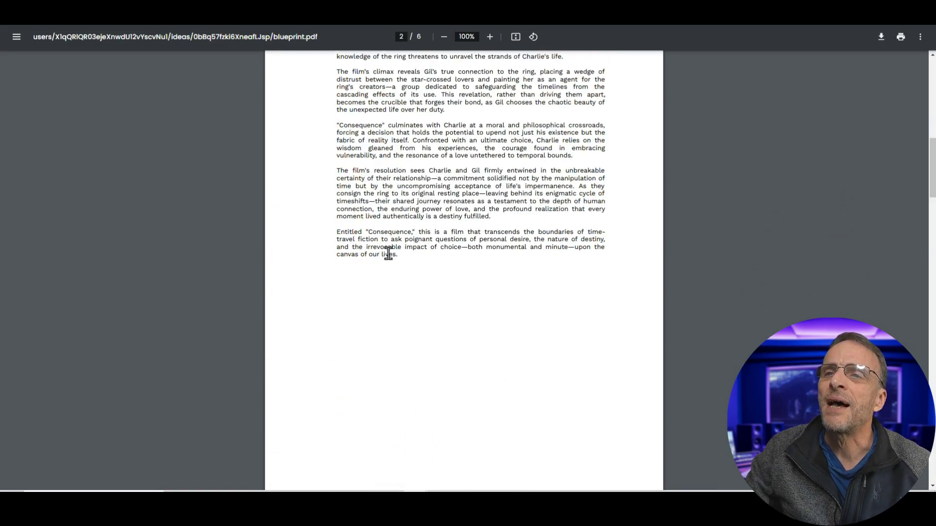
scroll(389, 253, down, 20)
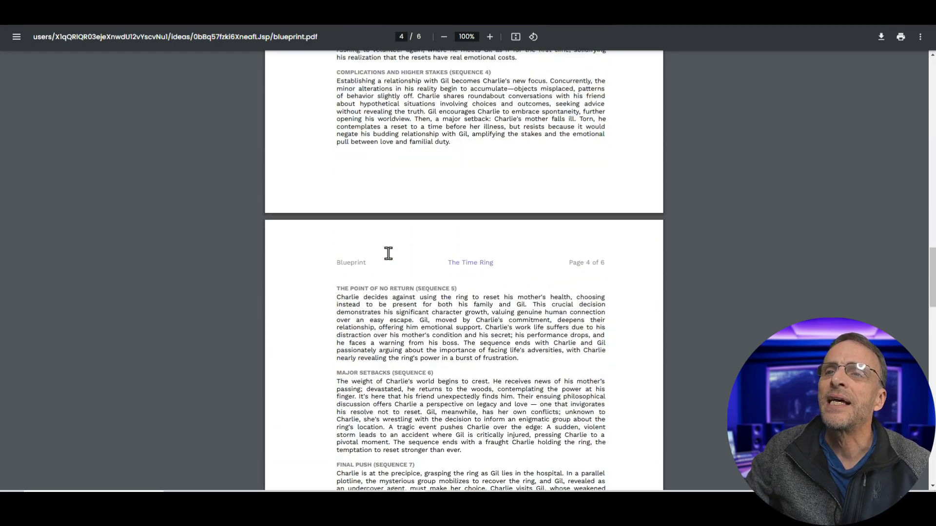
scroll(389, 253, down, 7)
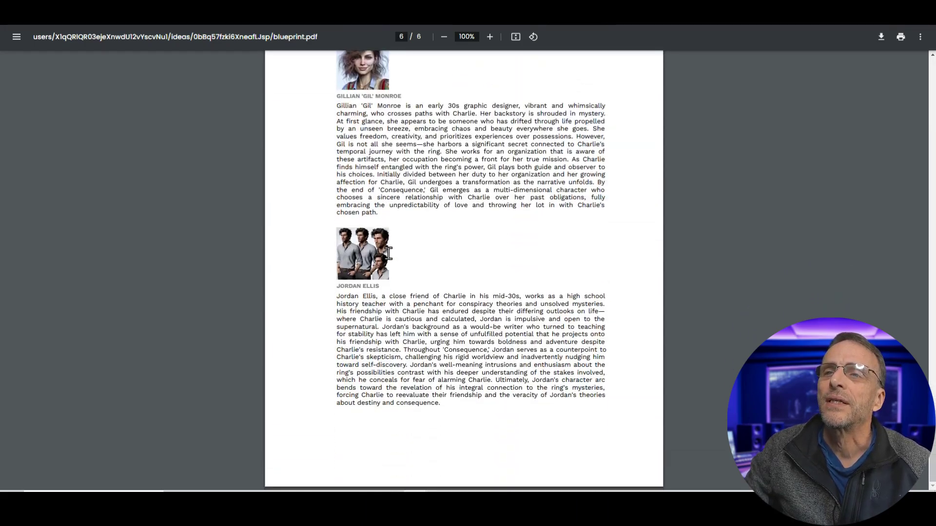
scroll(389, 253, up, 17)
scroll(389, 253, up, 20)
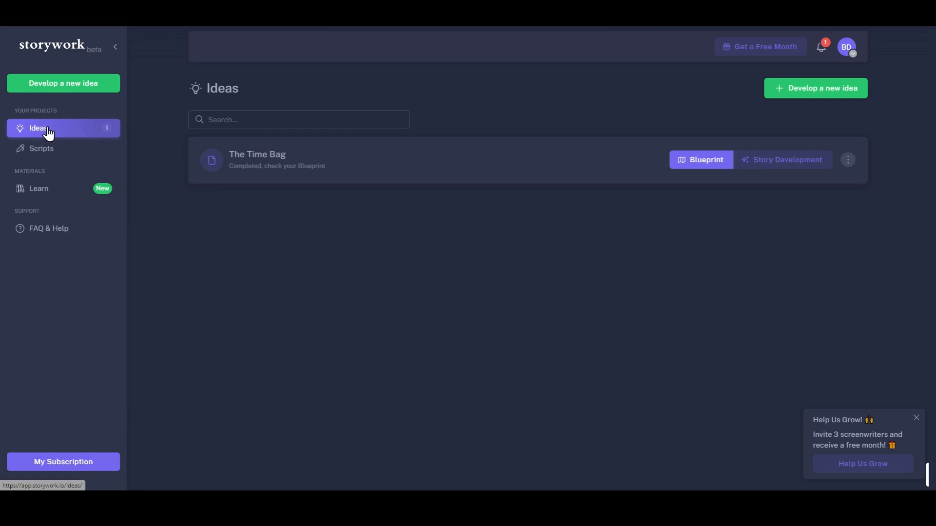
Step: Rename the project to "Consequence" in the ideas list and download its blueprint as a PDF
click(847, 164)
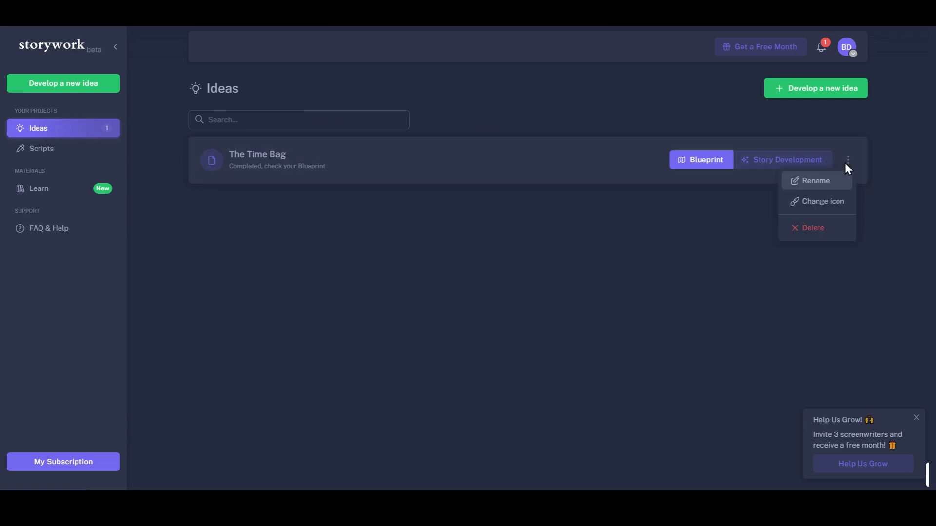
click(811, 185)
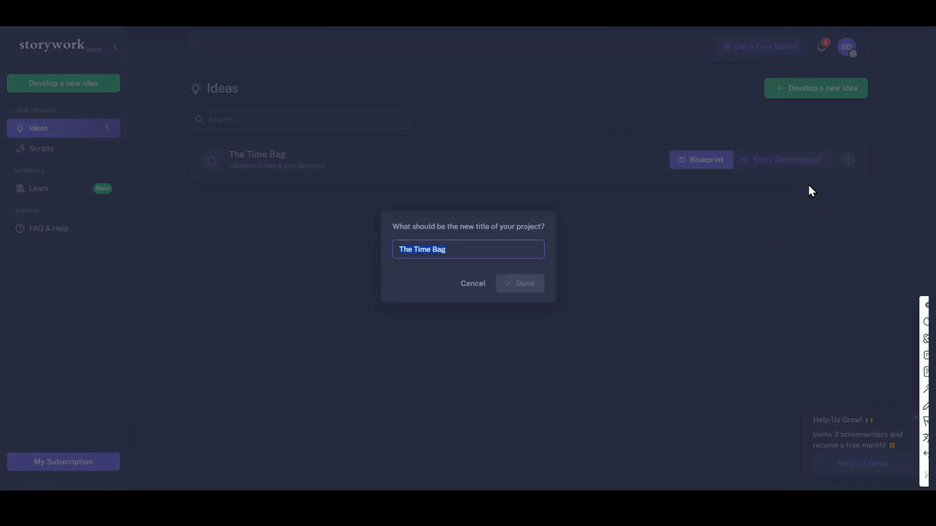
text(Consequence)
click(520, 283)
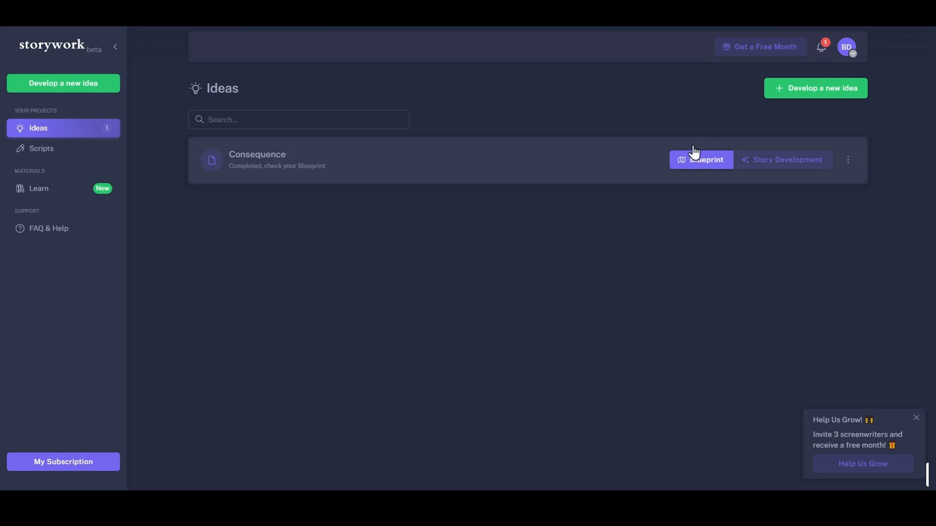
click(694, 158)
click(821, 98)
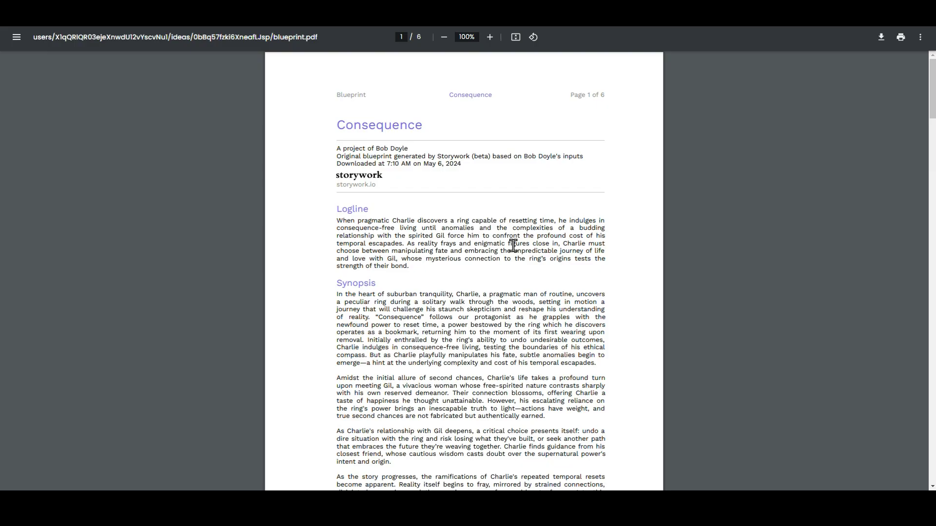